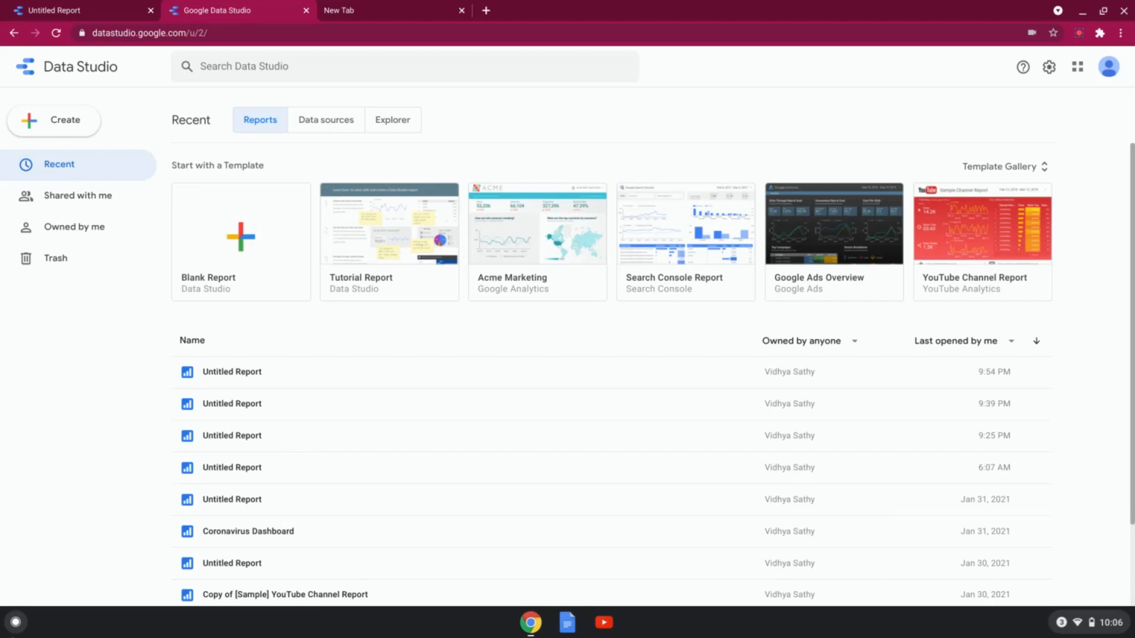
# Step: Create a blank report and look through the Google connectors offered for adding data
pyautogui.click(218, 34)
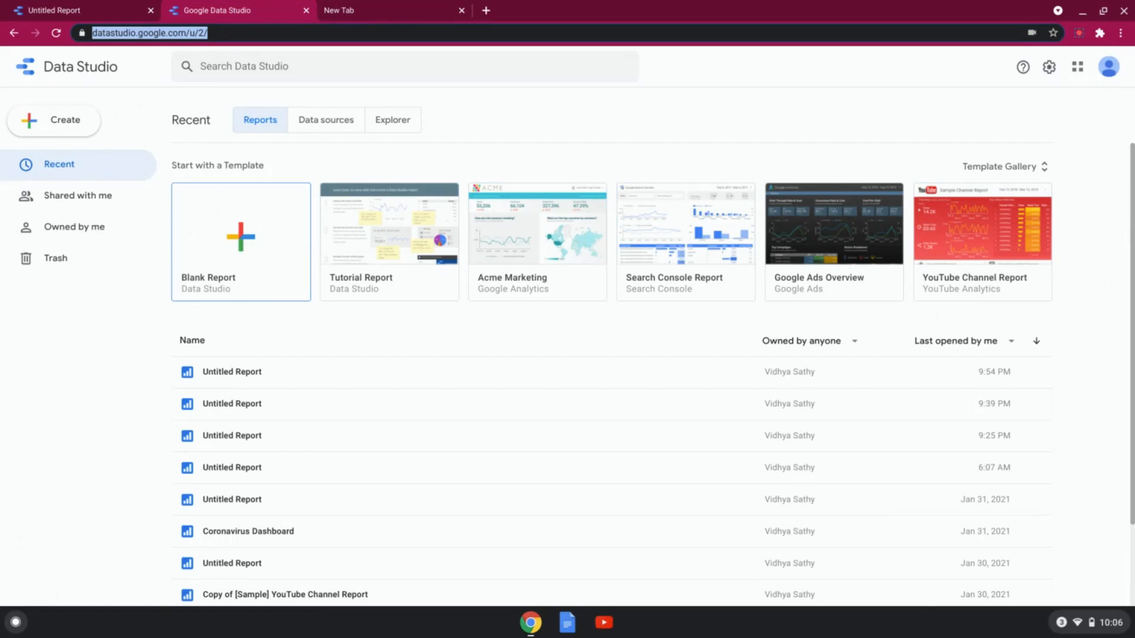
pyautogui.click(272, 248)
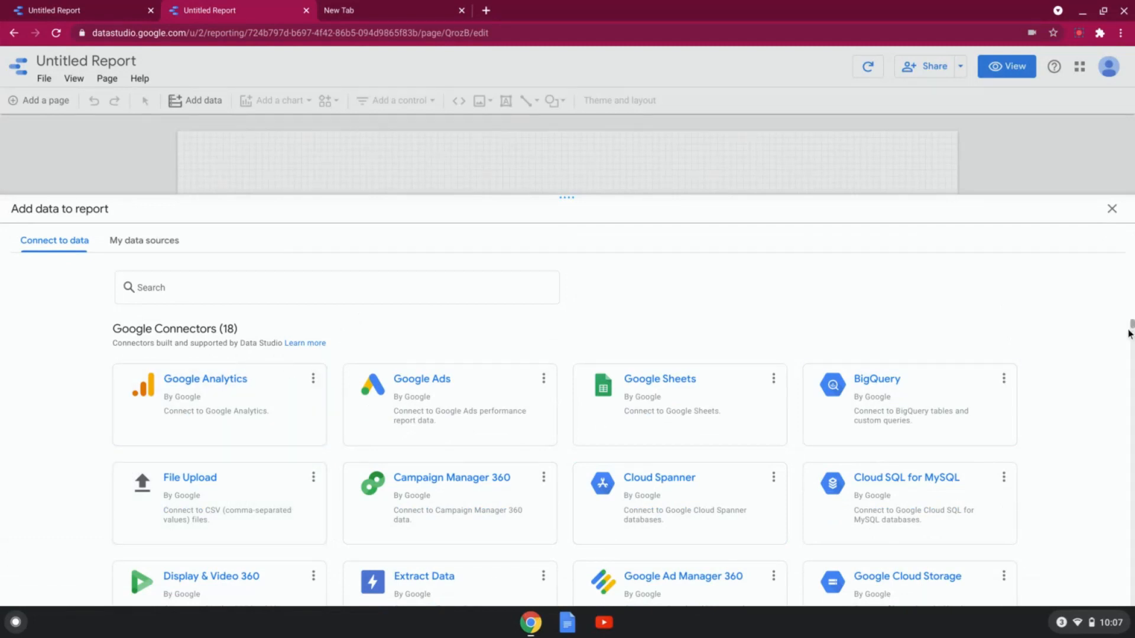
pyautogui.scroll(-2, 1084, 372)
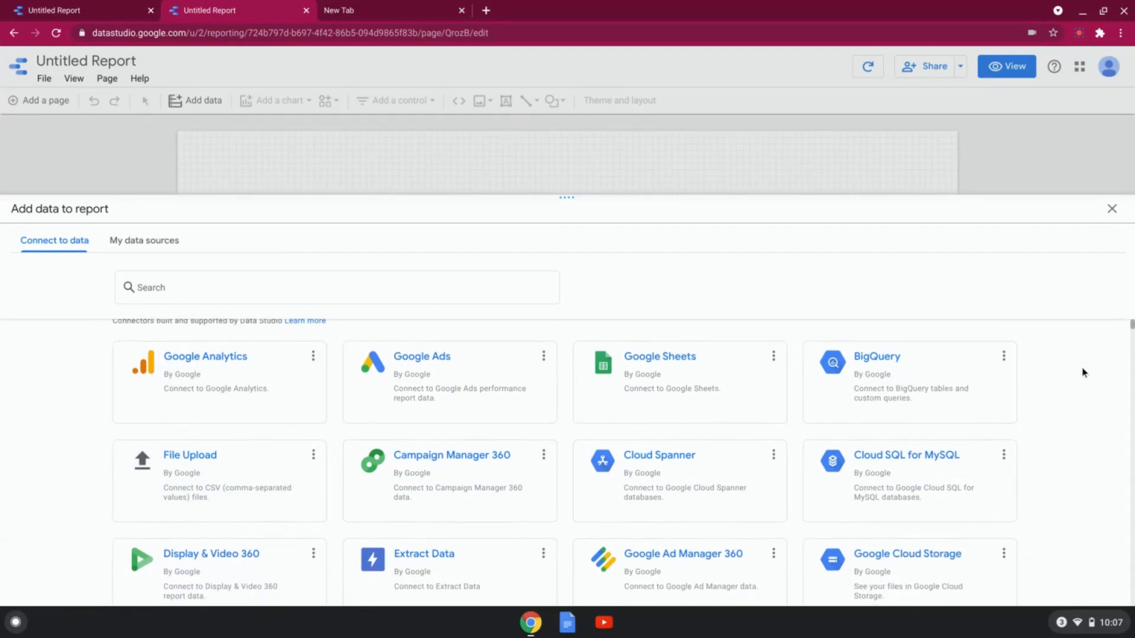
pyautogui.scroll(-1, 1084, 408)
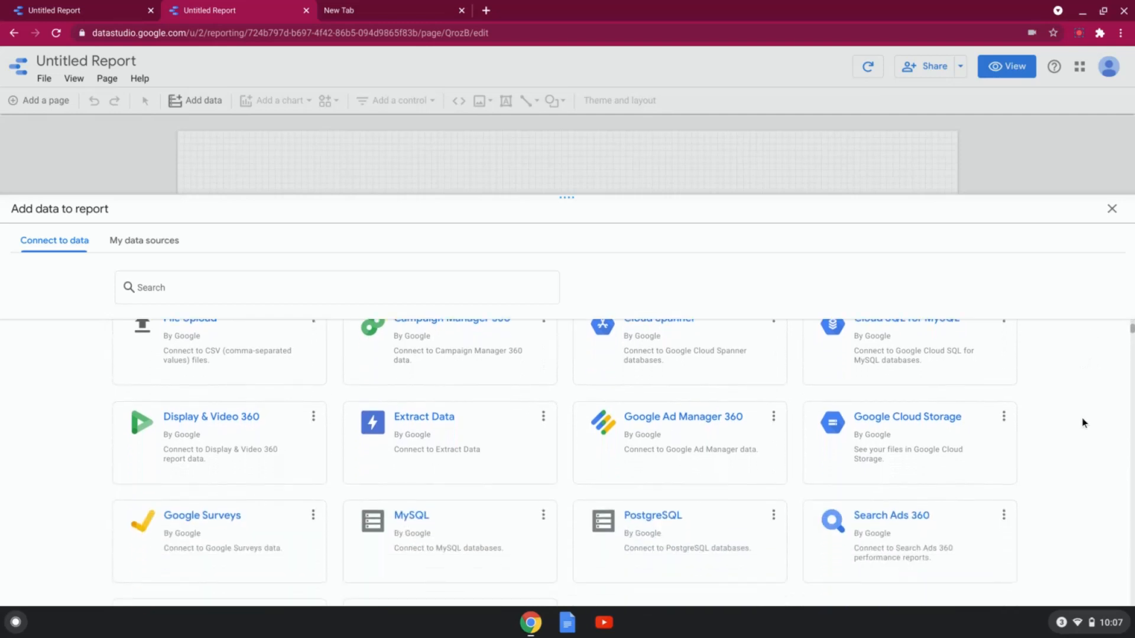
pyautogui.scroll(2, 1081, 424)
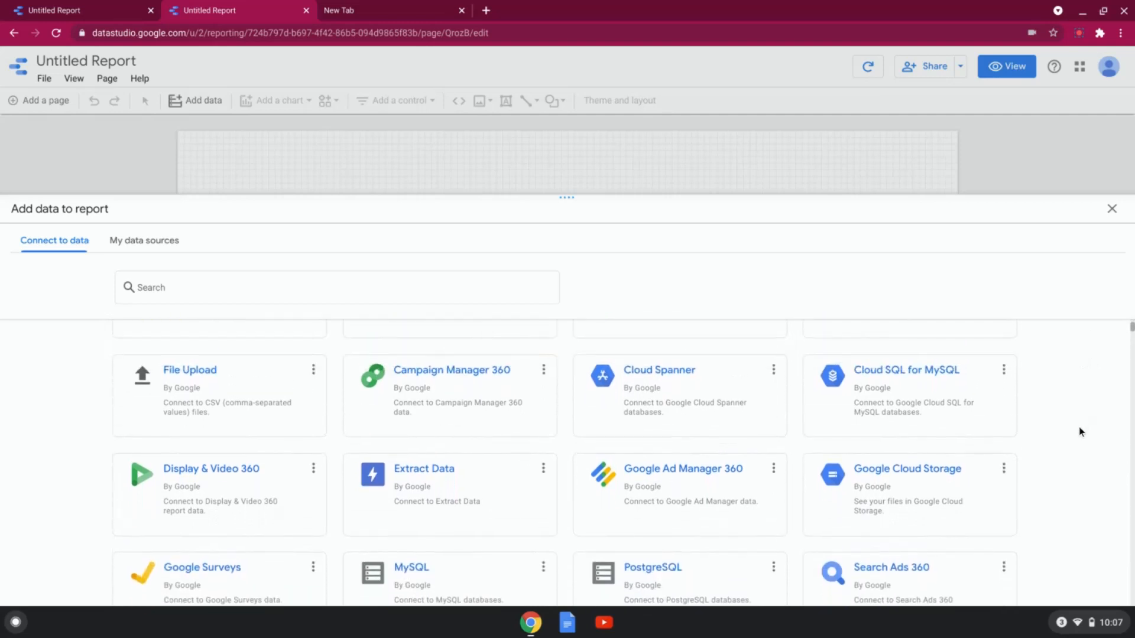
pyautogui.scroll(-6, 1078, 455)
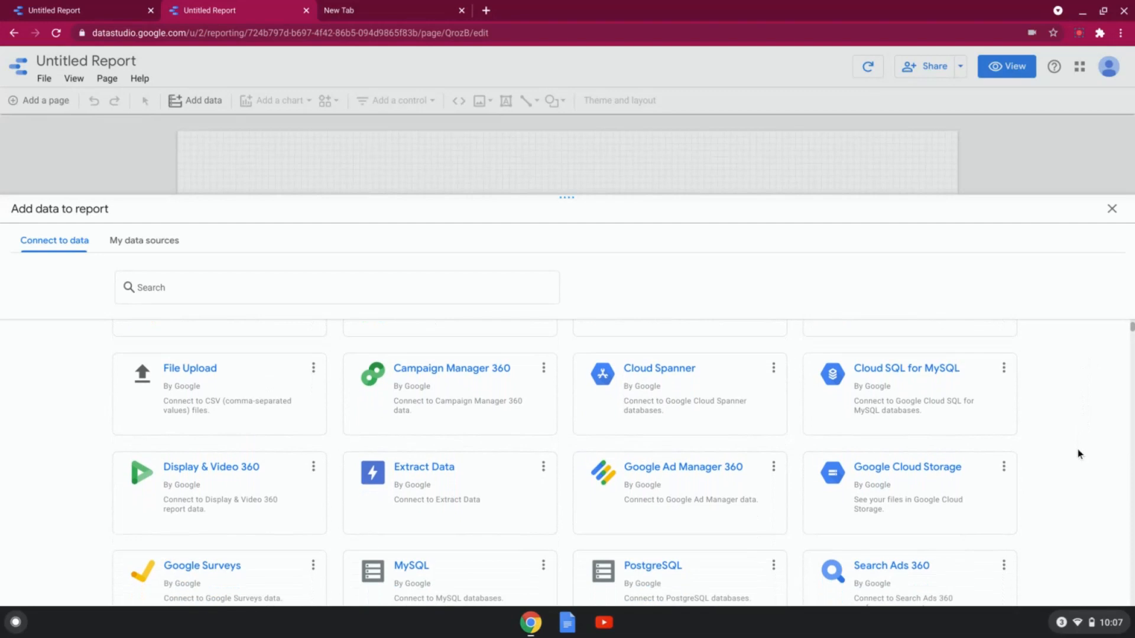
pyautogui.scroll(6, 1078, 461)
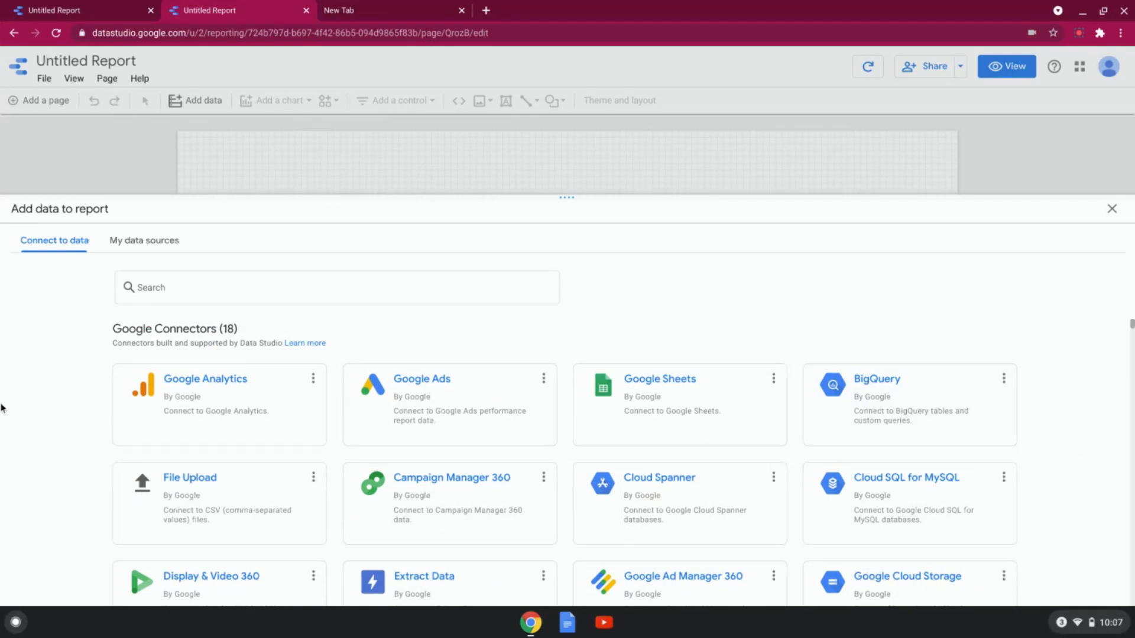
# Step: Add the already uploaded owid-covid-data.csv data set to the report through the File Upload connector
pyautogui.click(182, 512)
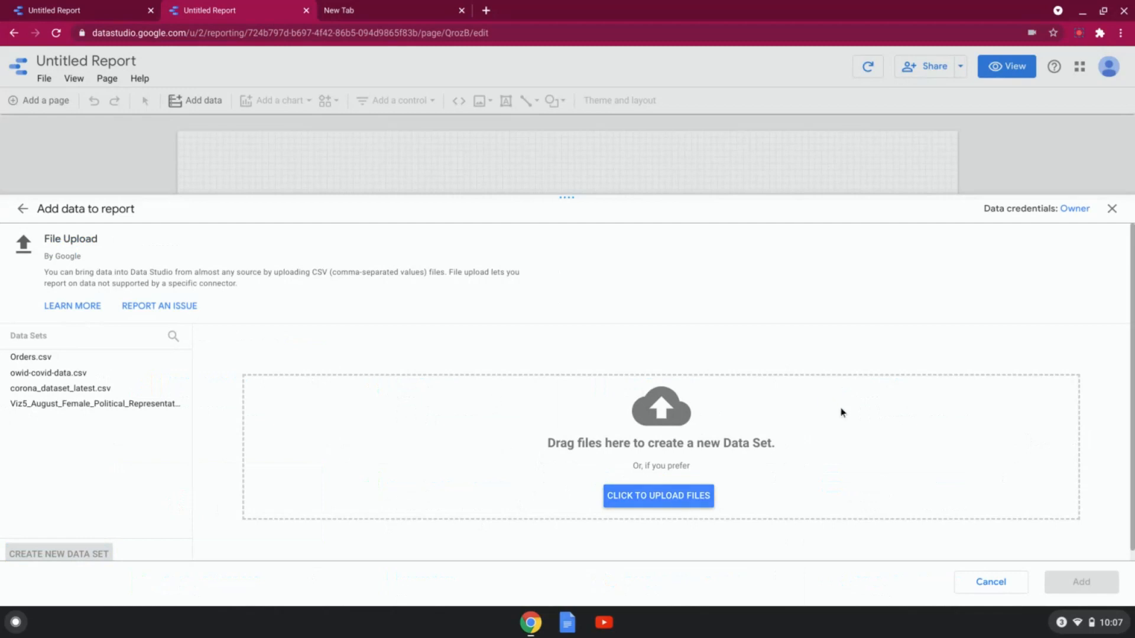
pyautogui.click(631, 497)
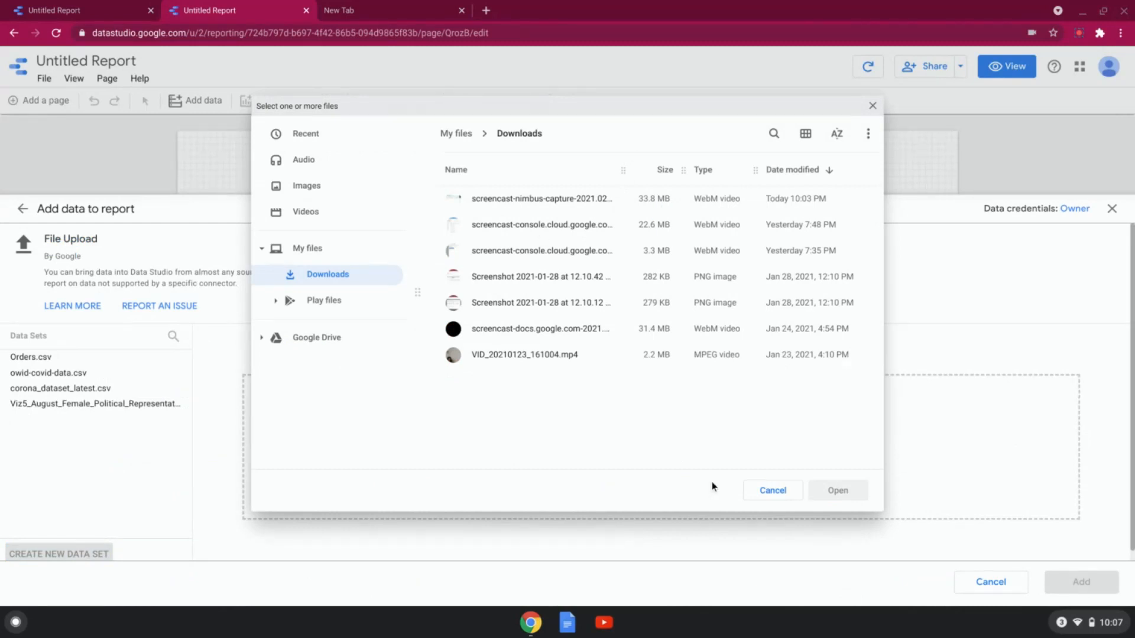
pyautogui.click(763, 500)
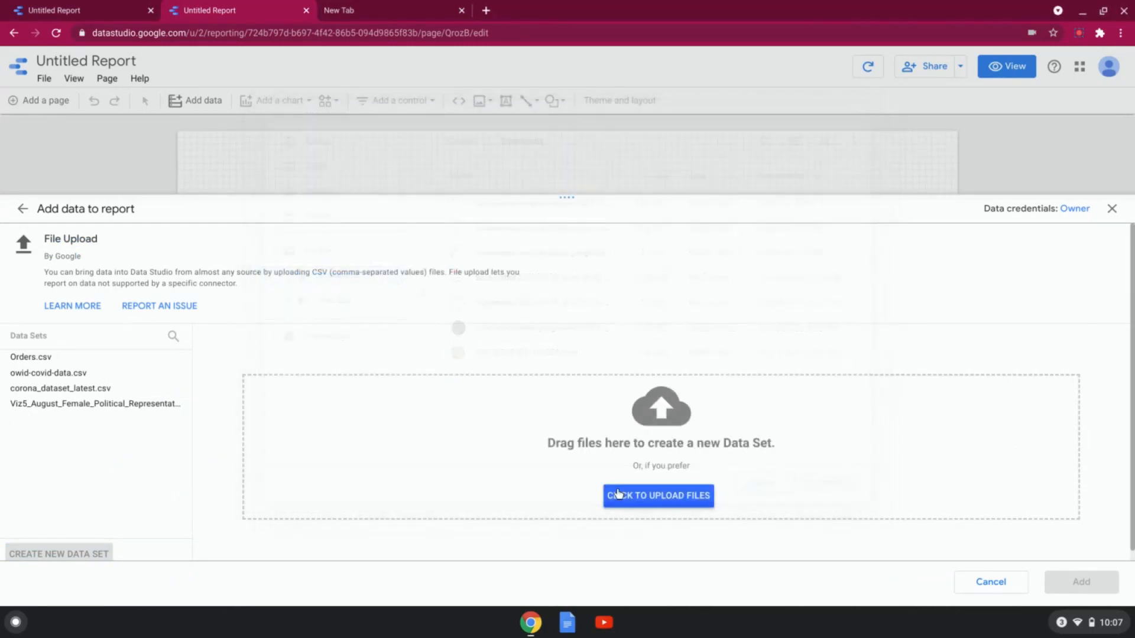
pyautogui.click(50, 377)
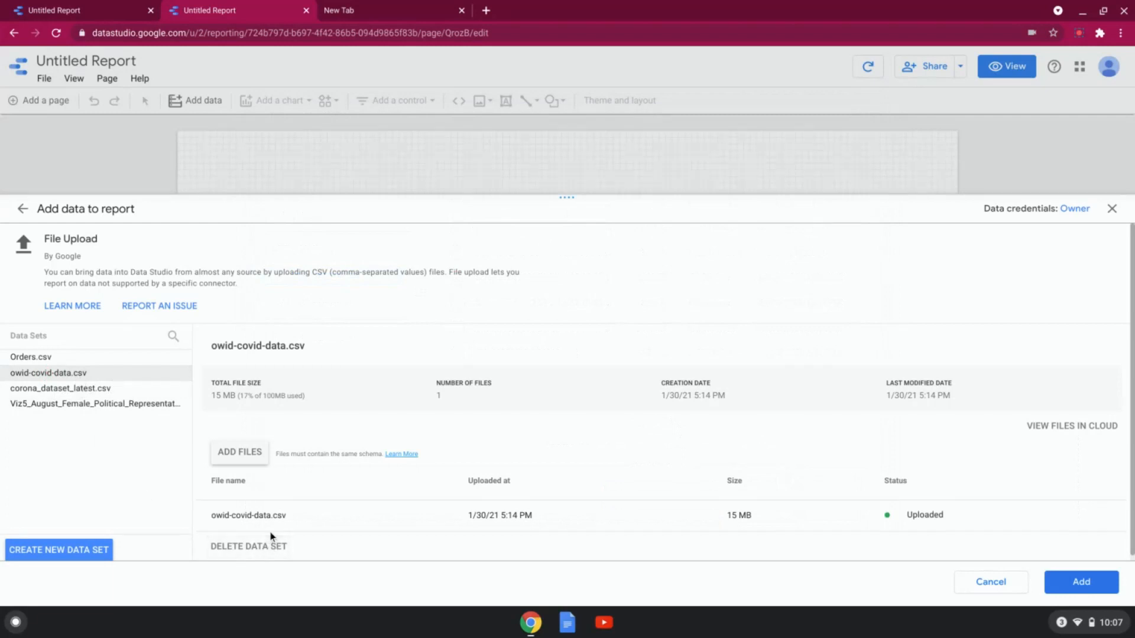
pyautogui.click(1094, 585)
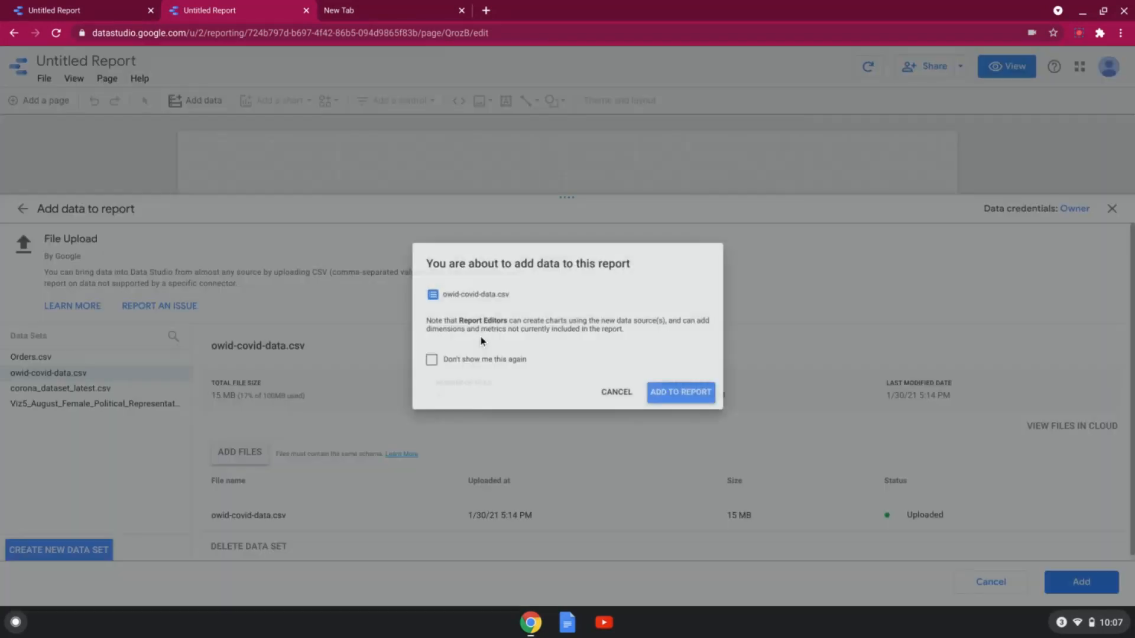
pyautogui.click(693, 408)
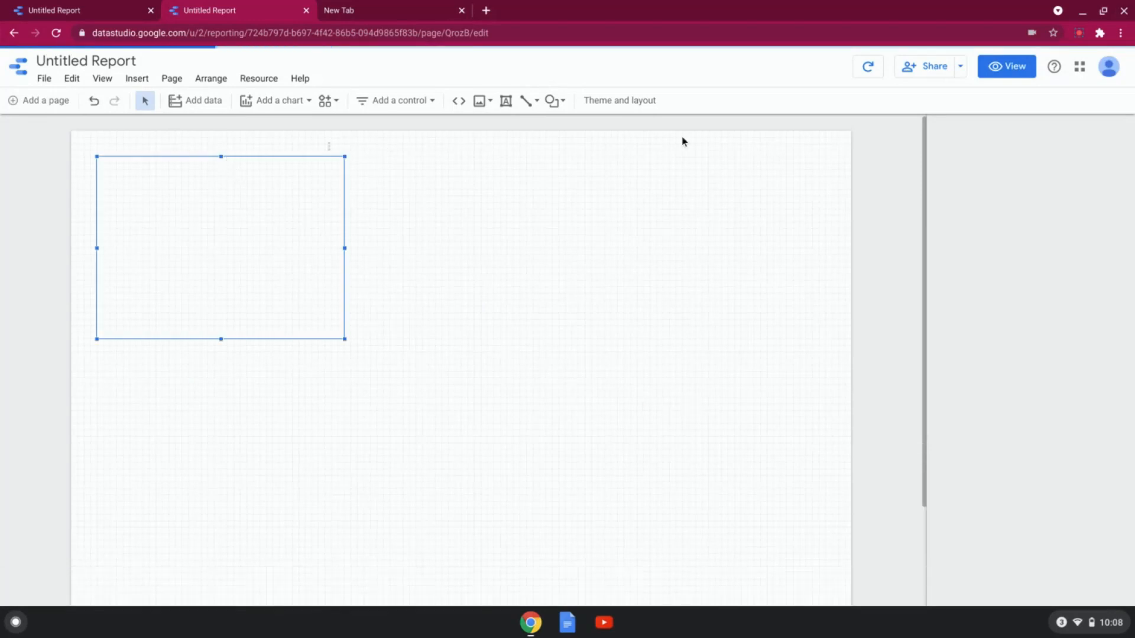
# Step: Switch to the other open untitled report and look through its insertable elements and chart types
pyautogui.click(70, 14)
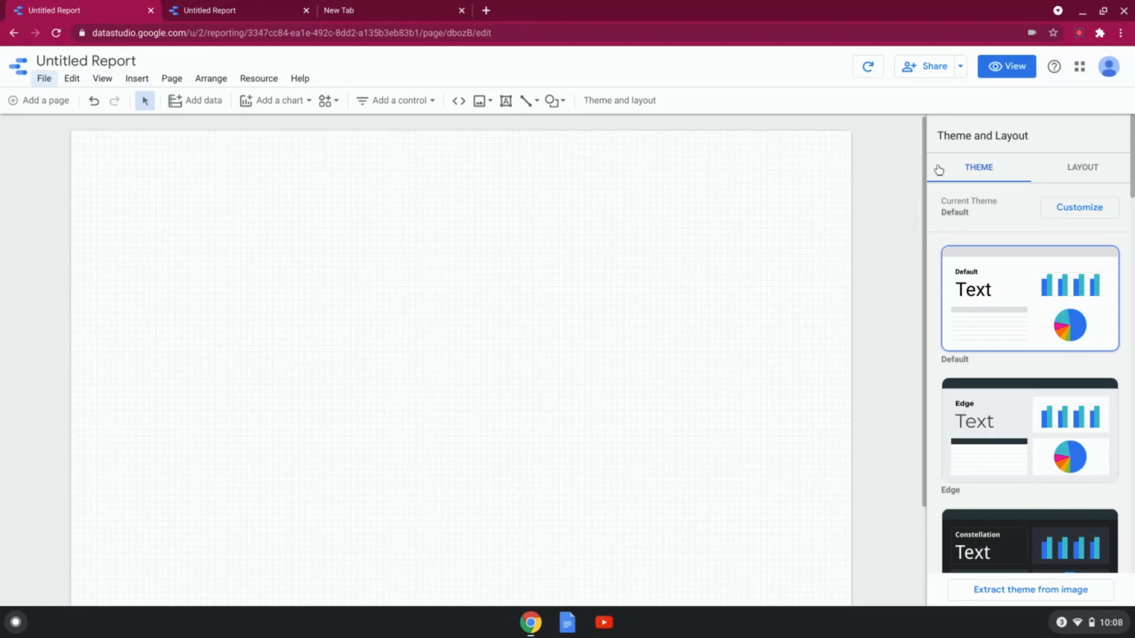
pyautogui.click(140, 83)
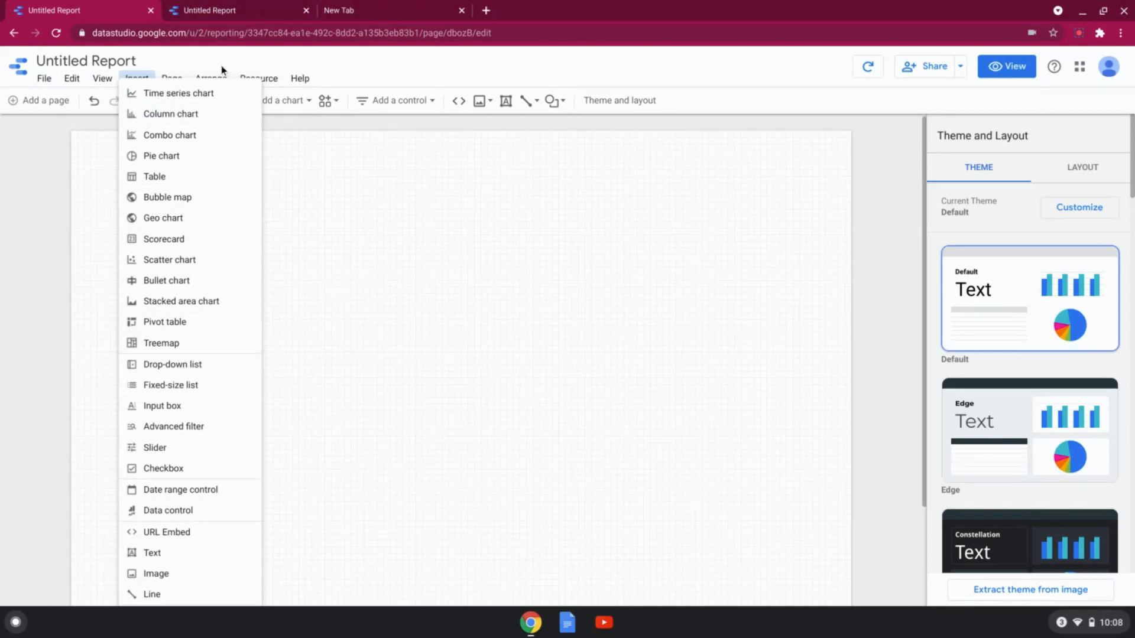
pyautogui.click(381, 264)
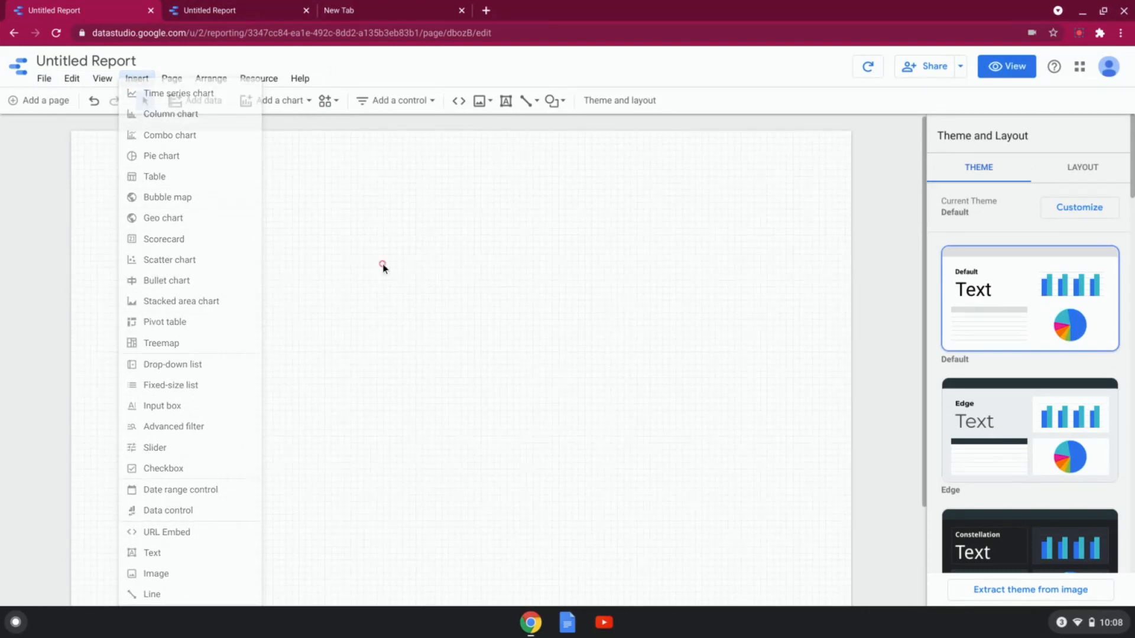
pyautogui.click(275, 101)
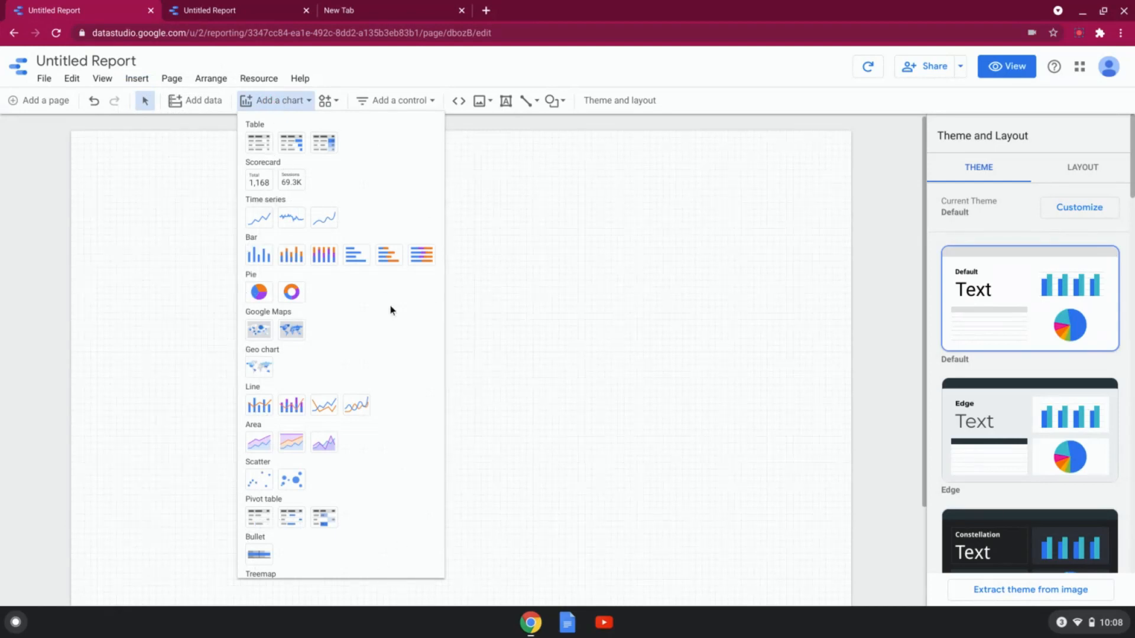
pyautogui.click(803, 320)
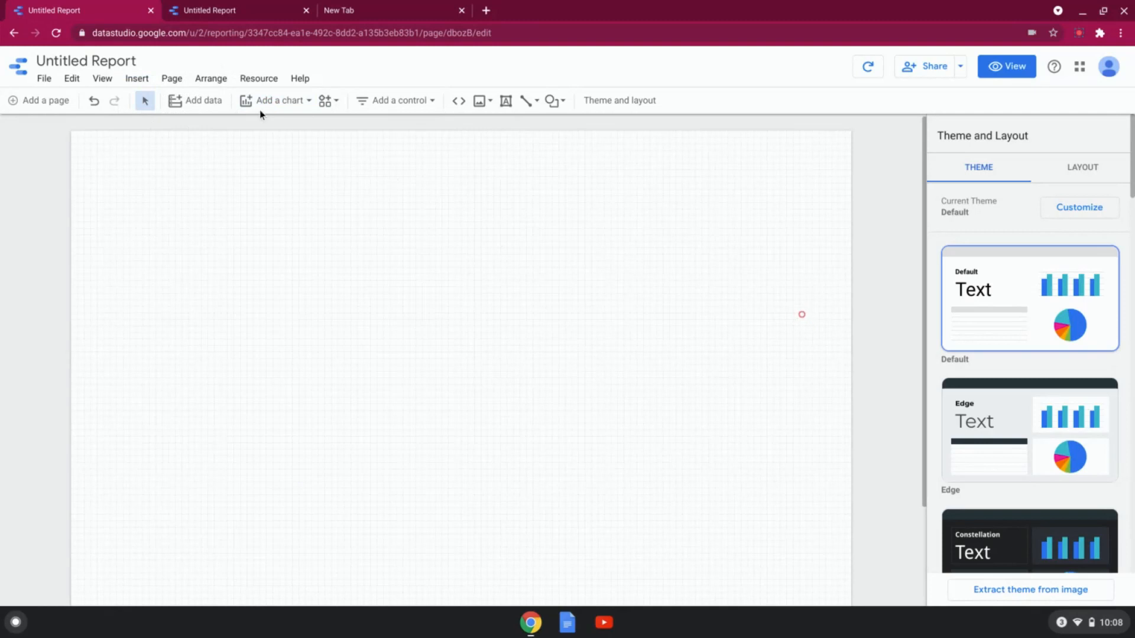
# Step: Examine the insertable elements, the available control types and the resource management options
pyautogui.click(136, 78)
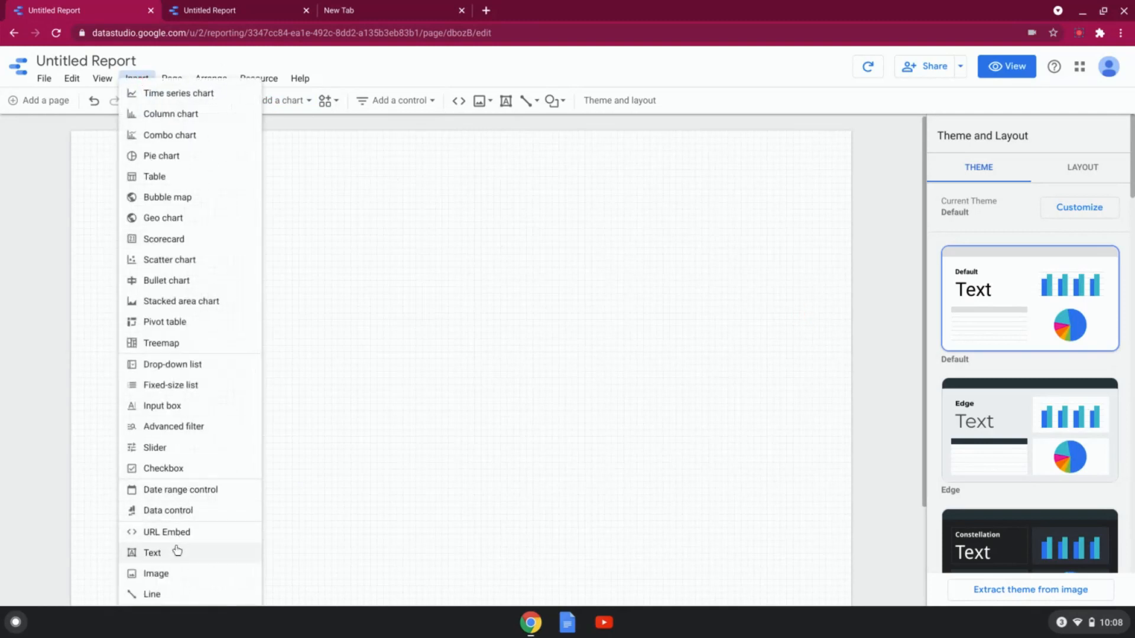
pyautogui.click(397, 100)
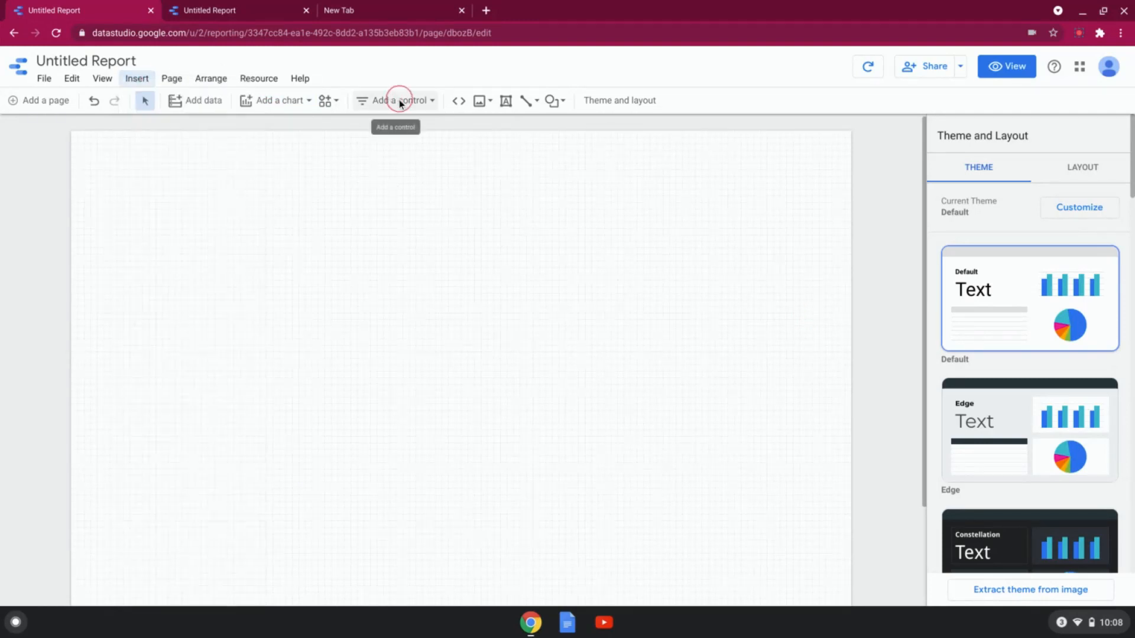
pyautogui.click(399, 99)
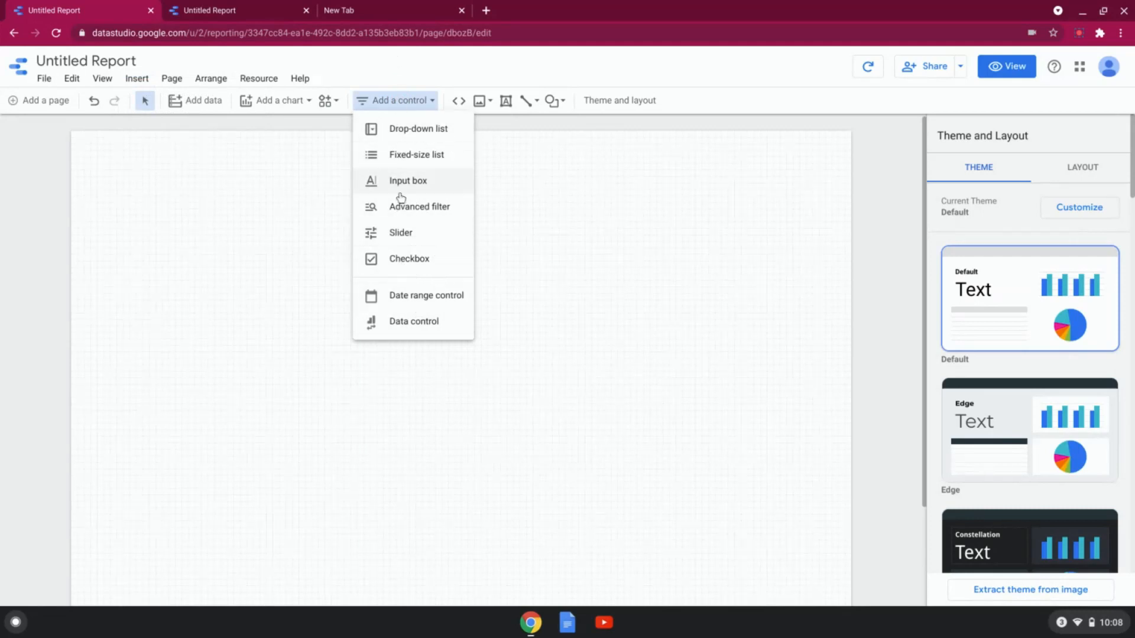
pyautogui.click(147, 80)
pyautogui.click(147, 79)
pyautogui.click(494, 461)
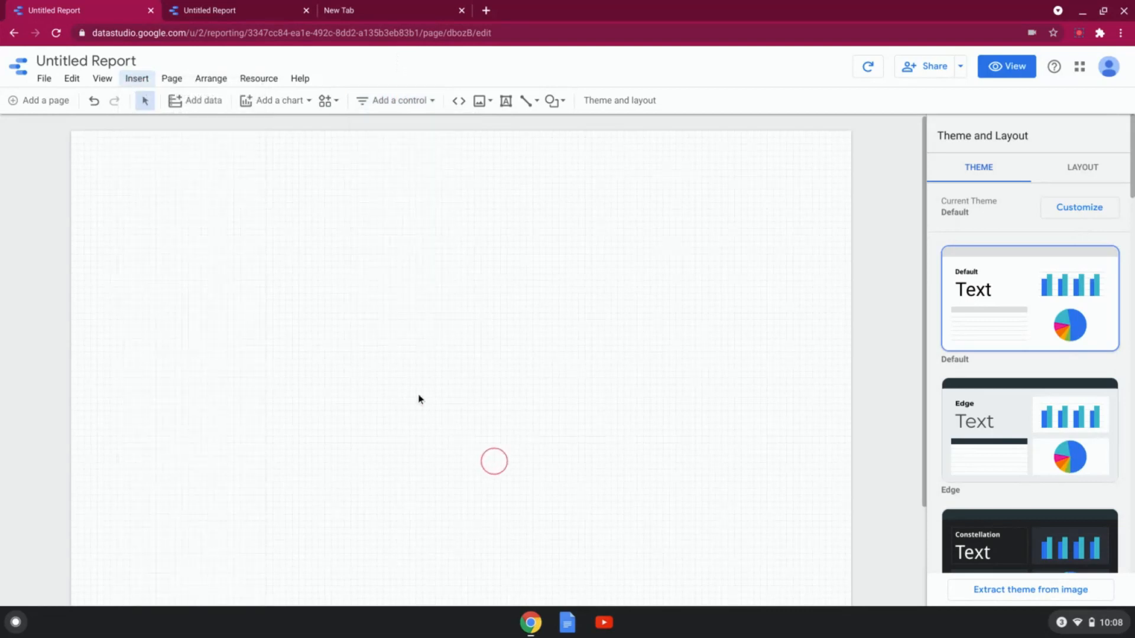
pyautogui.click(263, 82)
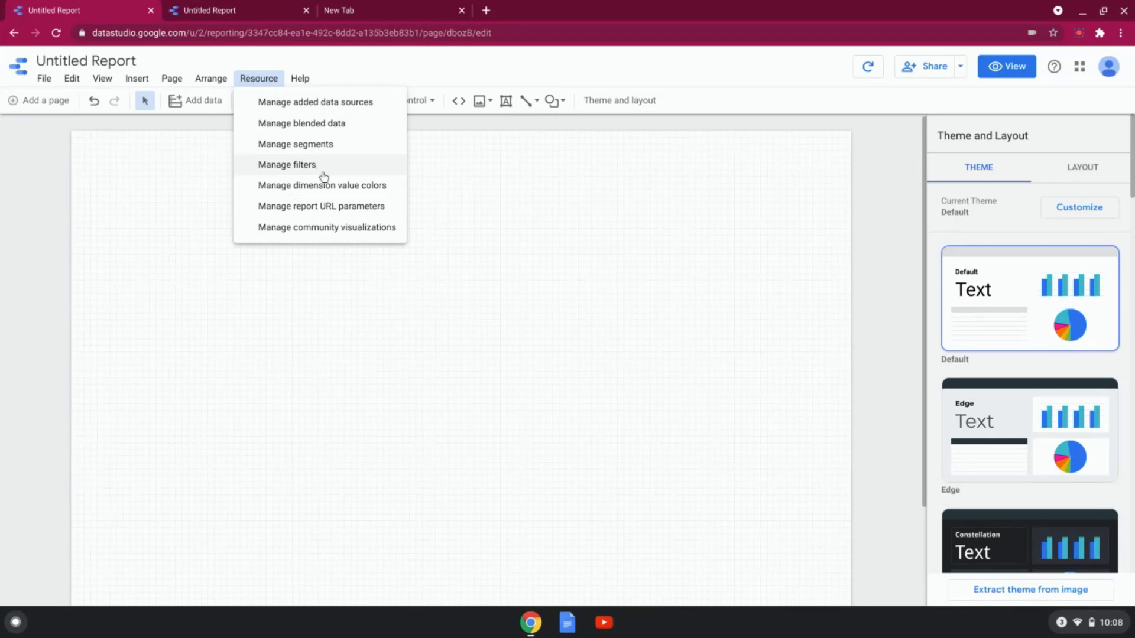
pyautogui.click(583, 183)
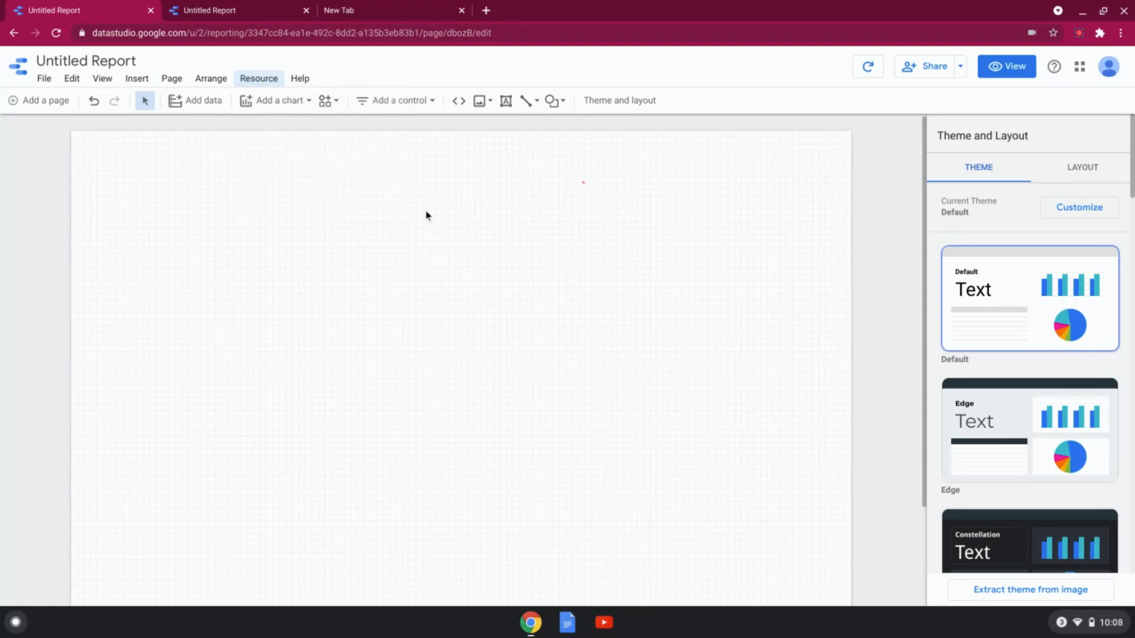
# Step: Place a plain table chart on the report page and replace its iso_code dimension with location
pyautogui.click(306, 105)
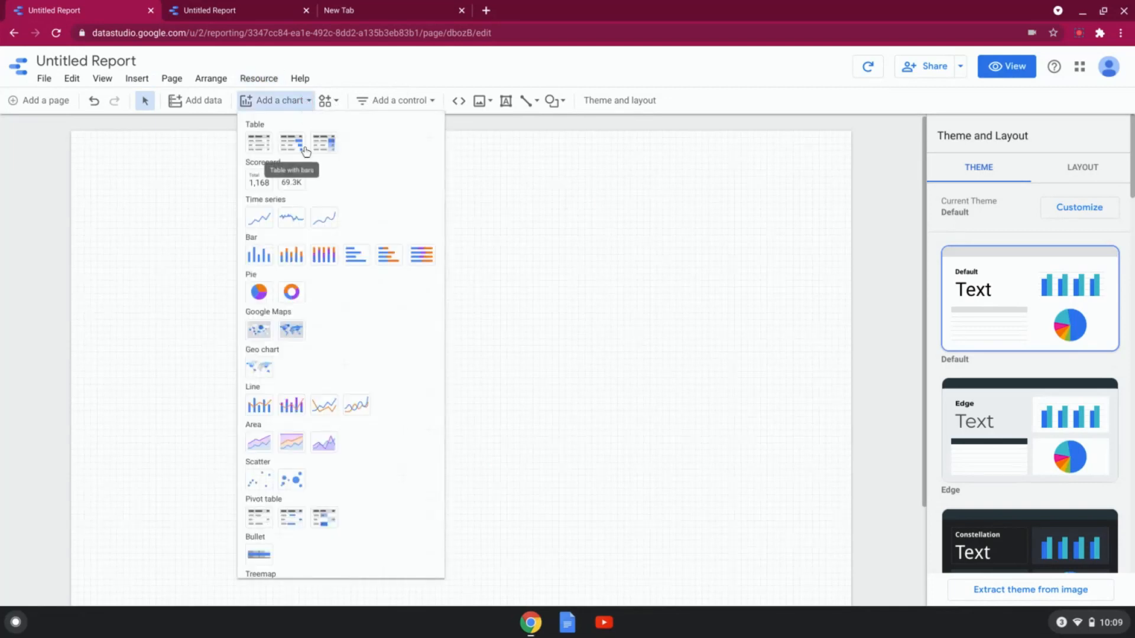
pyautogui.click(258, 143)
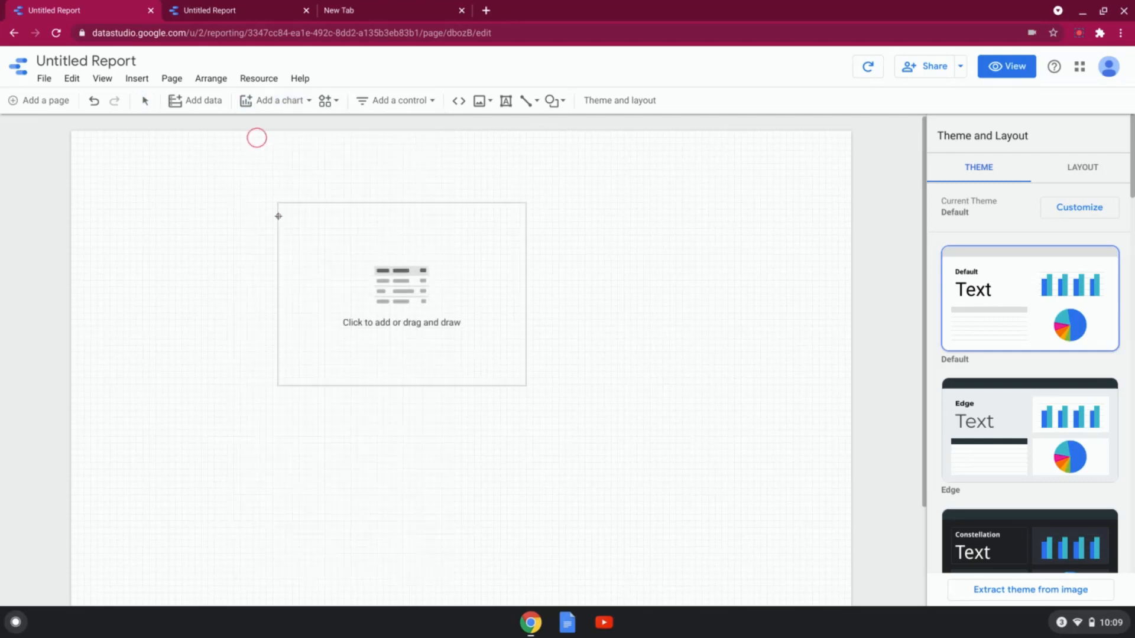
pyautogui.click(153, 232)
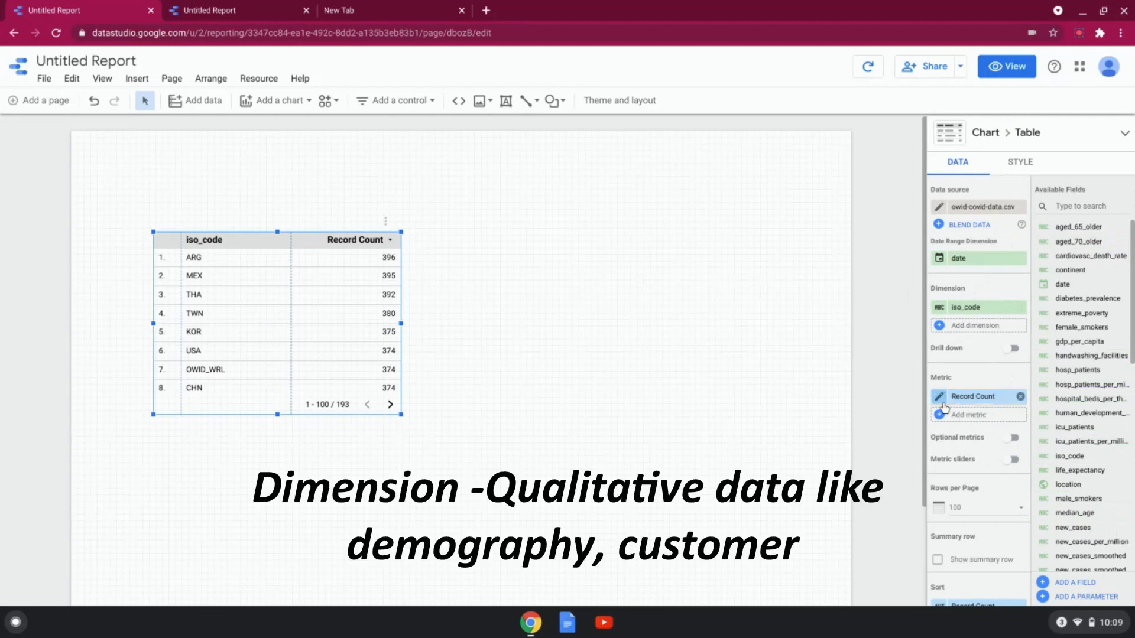
pyautogui.click(1016, 307)
pyautogui.click(1067, 484)
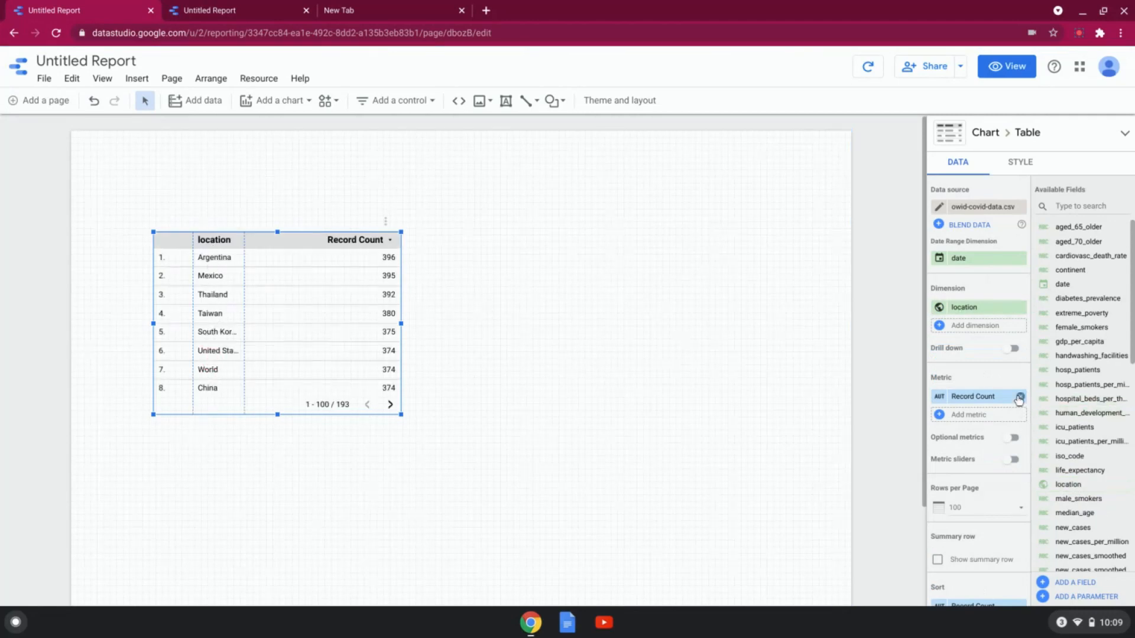
# Step: Replace the table's Record Count metric with total_cases and widen the table so the values fit
pyautogui.click(1020, 397)
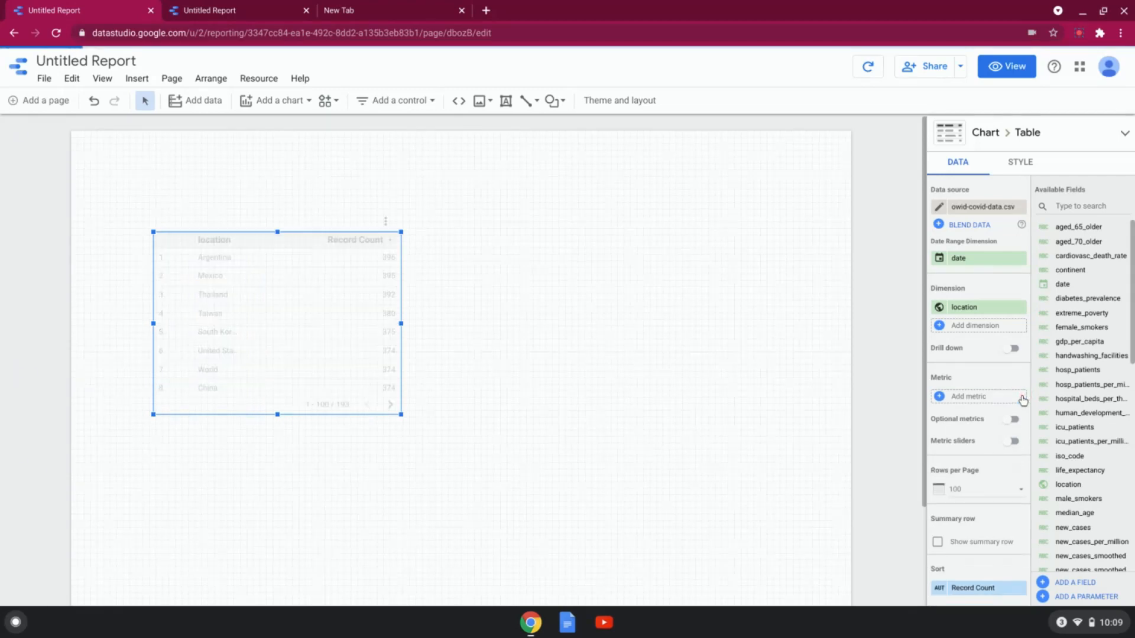
pyautogui.moveTo(1130, 352); pyautogui.dragTo(1131, 423)
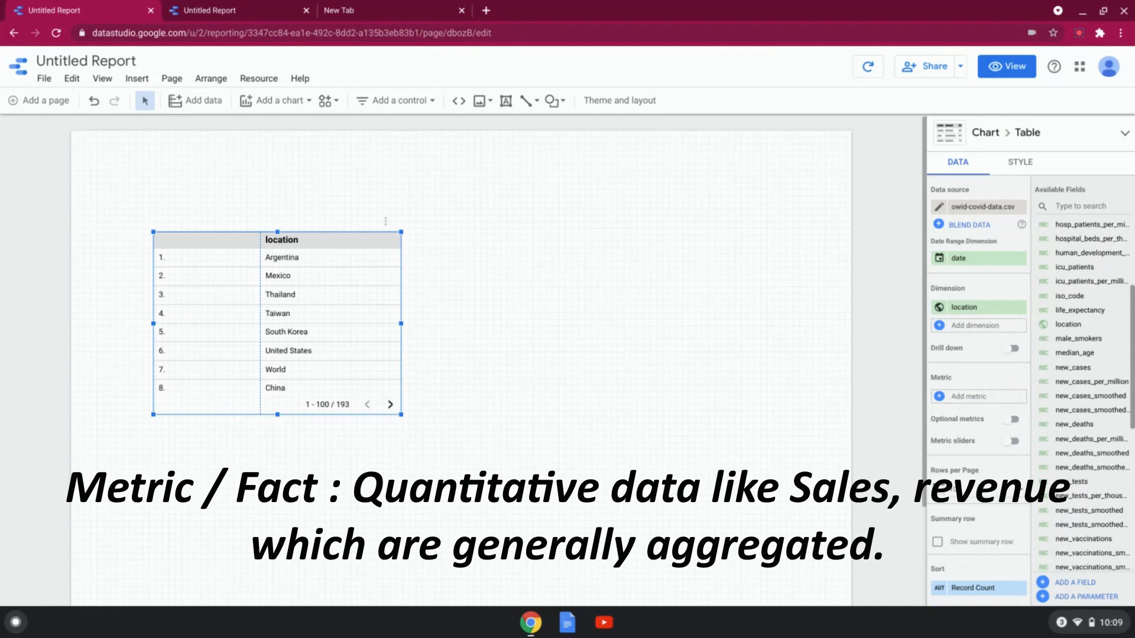
pyautogui.moveTo(1130, 423); pyautogui.dragTo(1131, 558)
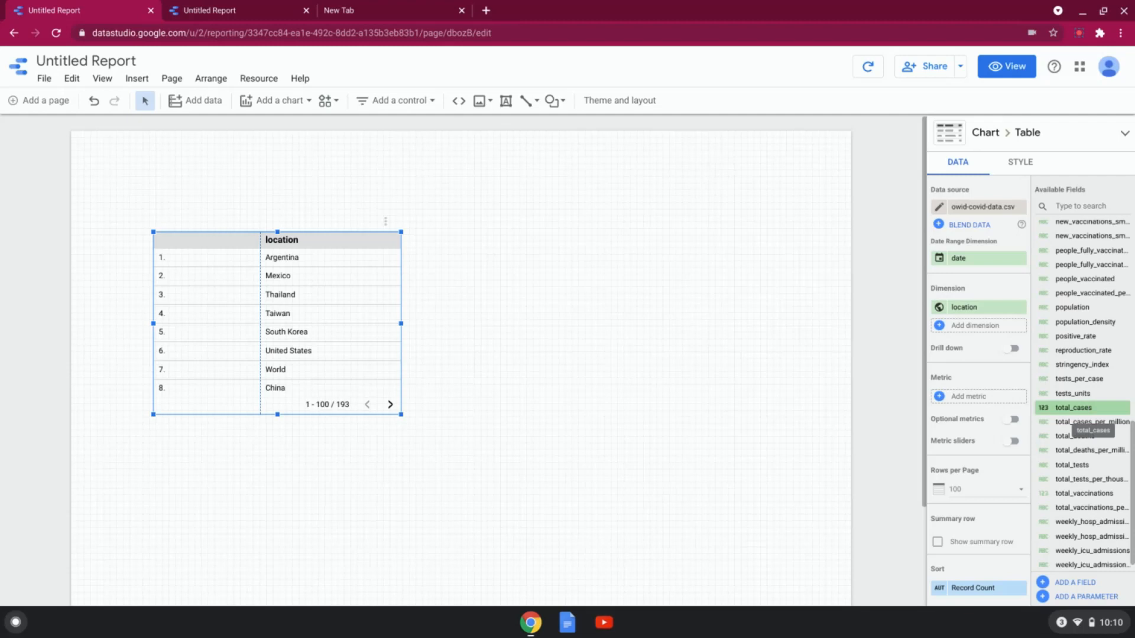
pyautogui.moveTo(1080, 408); pyautogui.dragTo(985, 397)
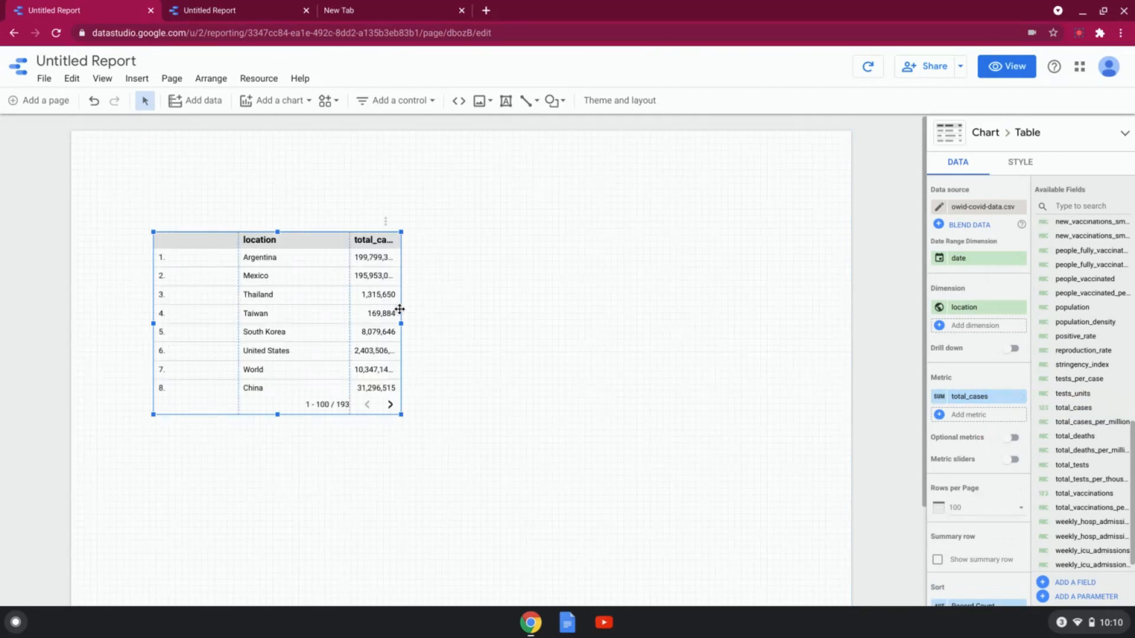
pyautogui.moveTo(400, 323); pyautogui.dragTo(470, 323)
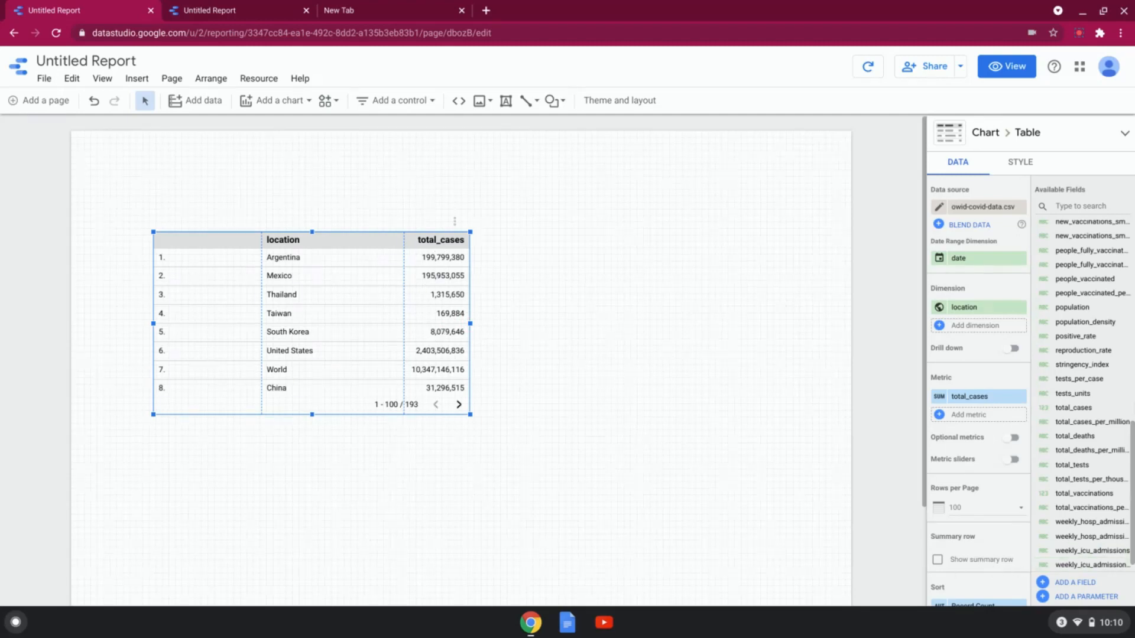
# Step: Set the table to 20 rows per page and sort it by total_cases in descending order
pyautogui.scroll(-3, 964, 506)
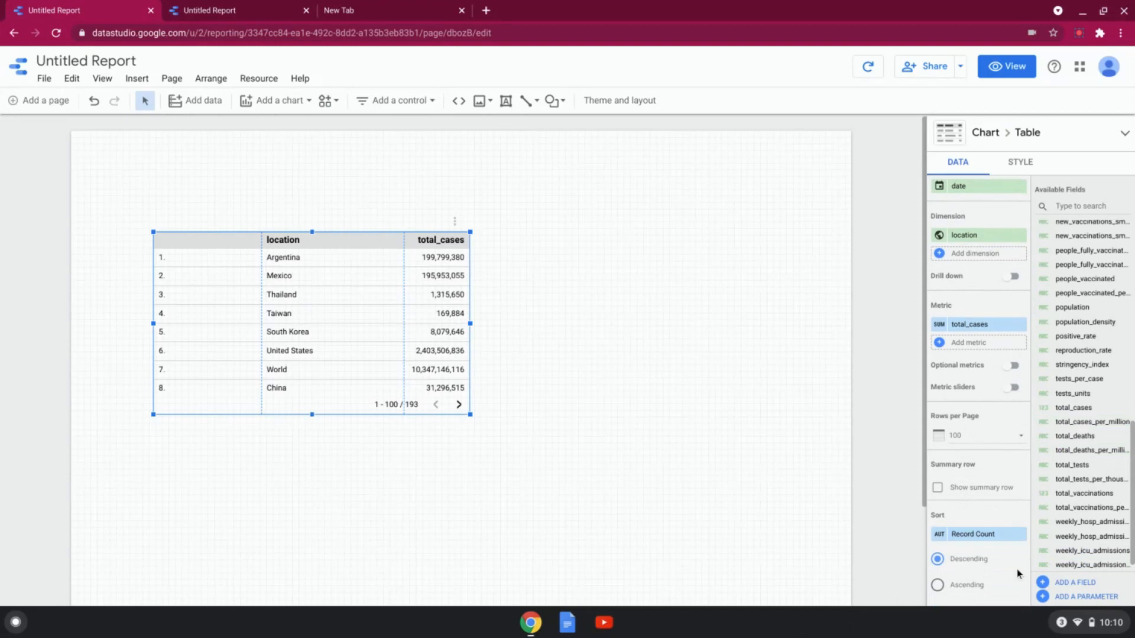
pyautogui.click(1022, 439)
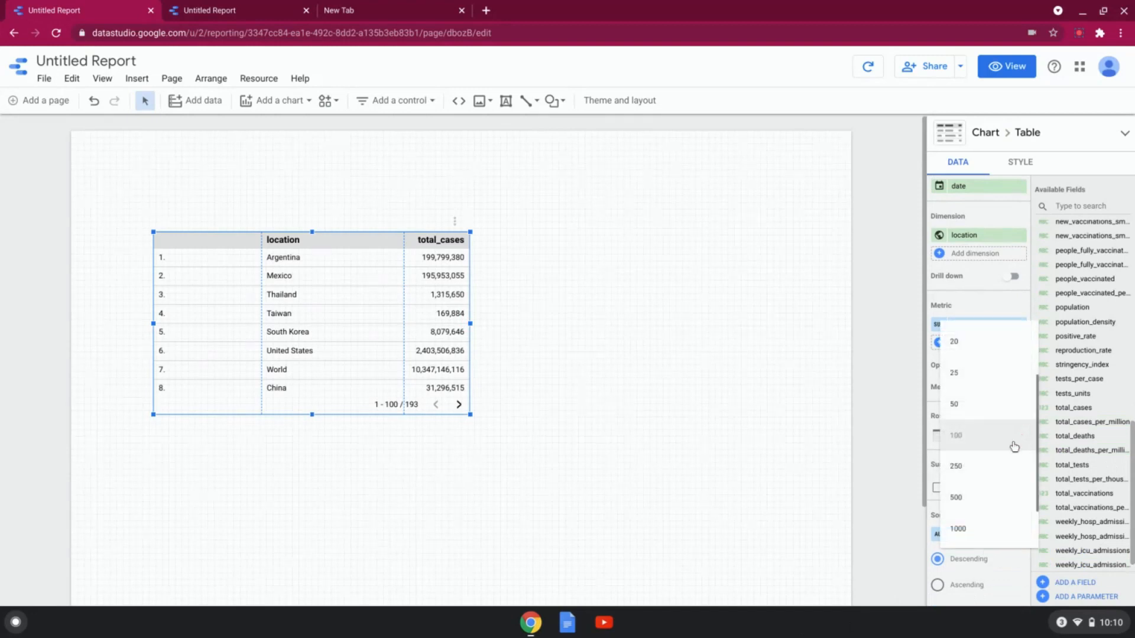
pyautogui.click(975, 349)
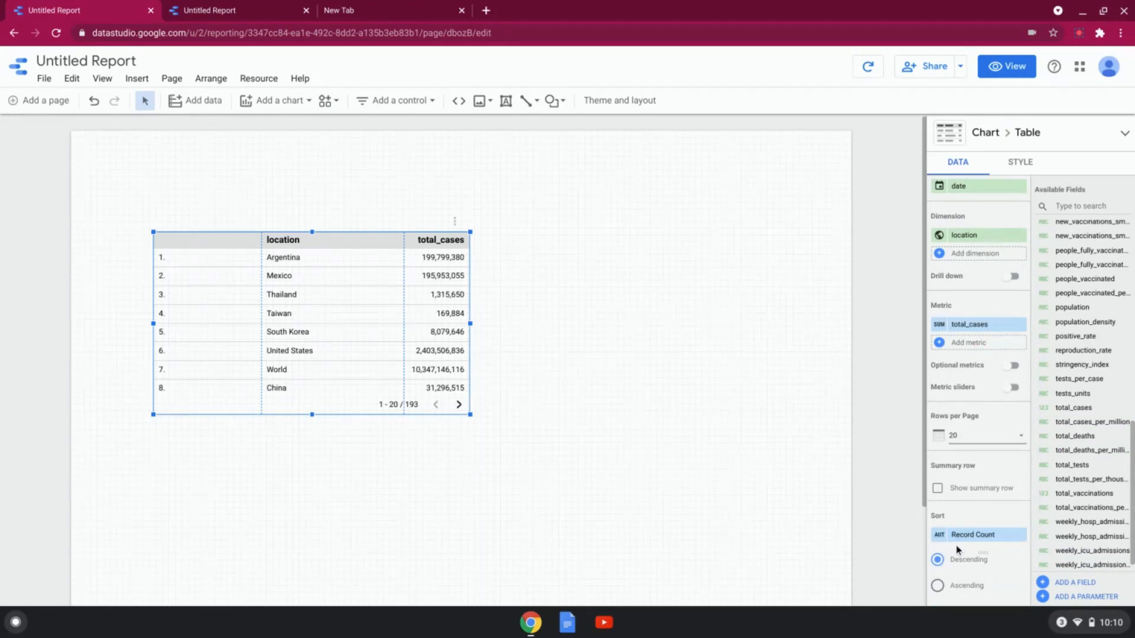
pyautogui.click(1019, 538)
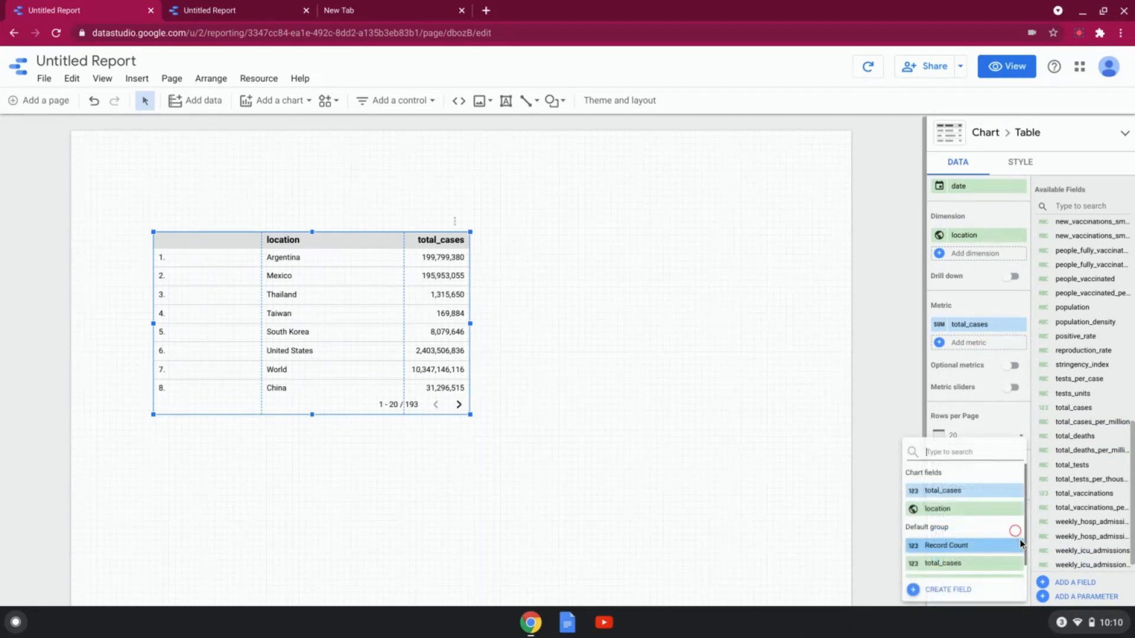
pyautogui.click(961, 491)
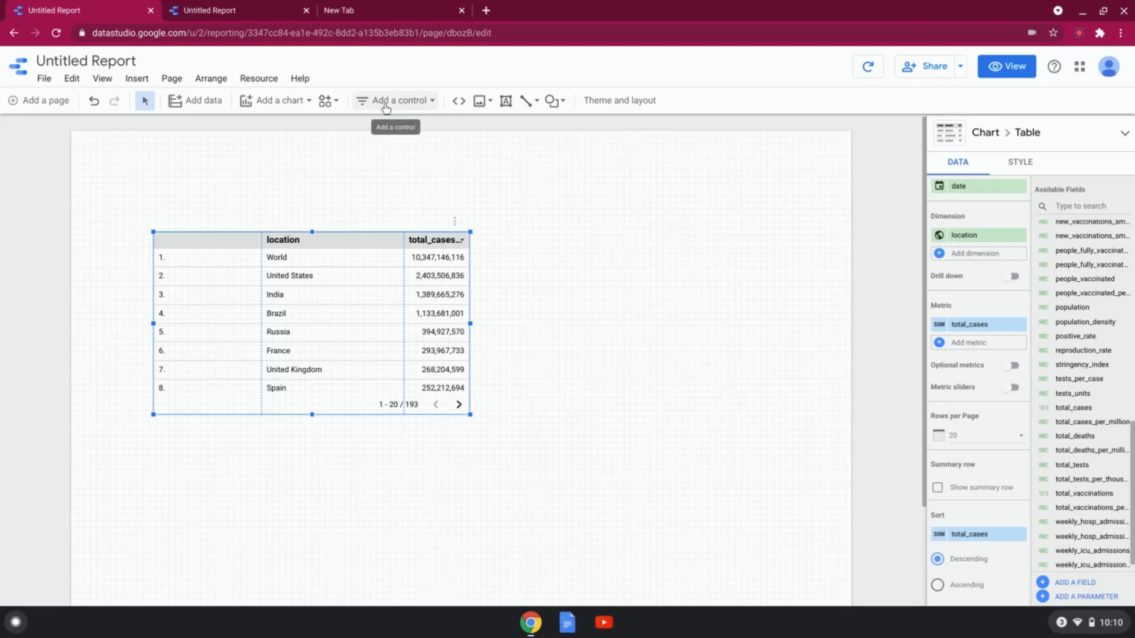
# Step: Examine the report's existing filters, including the location filter, and the form for creating a new one
pyautogui.click(280, 80)
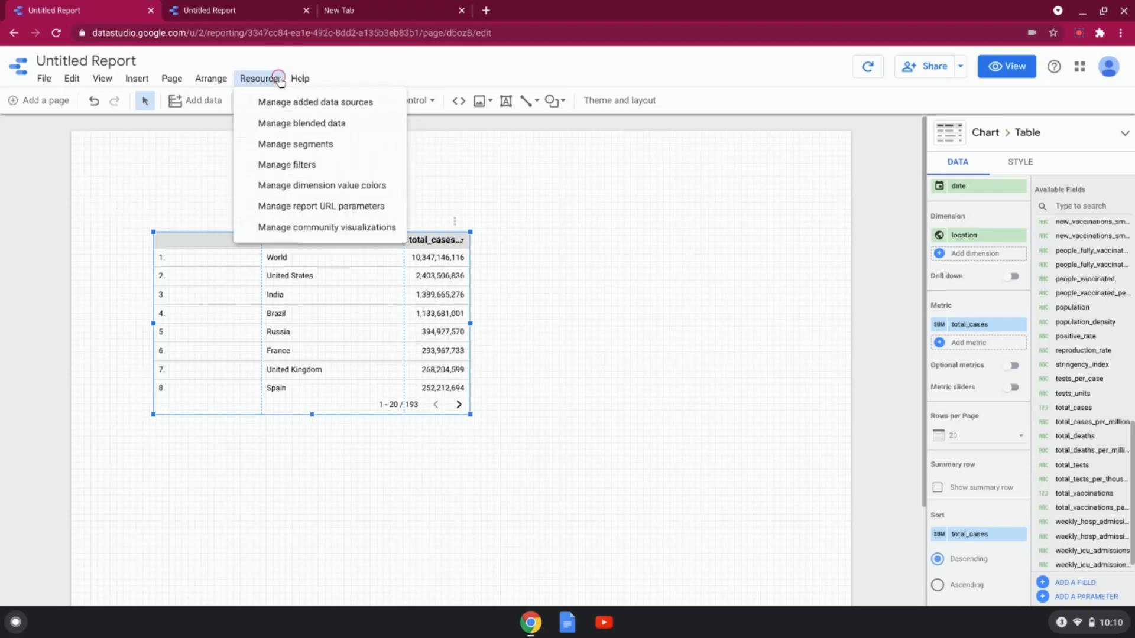
pyautogui.click(276, 166)
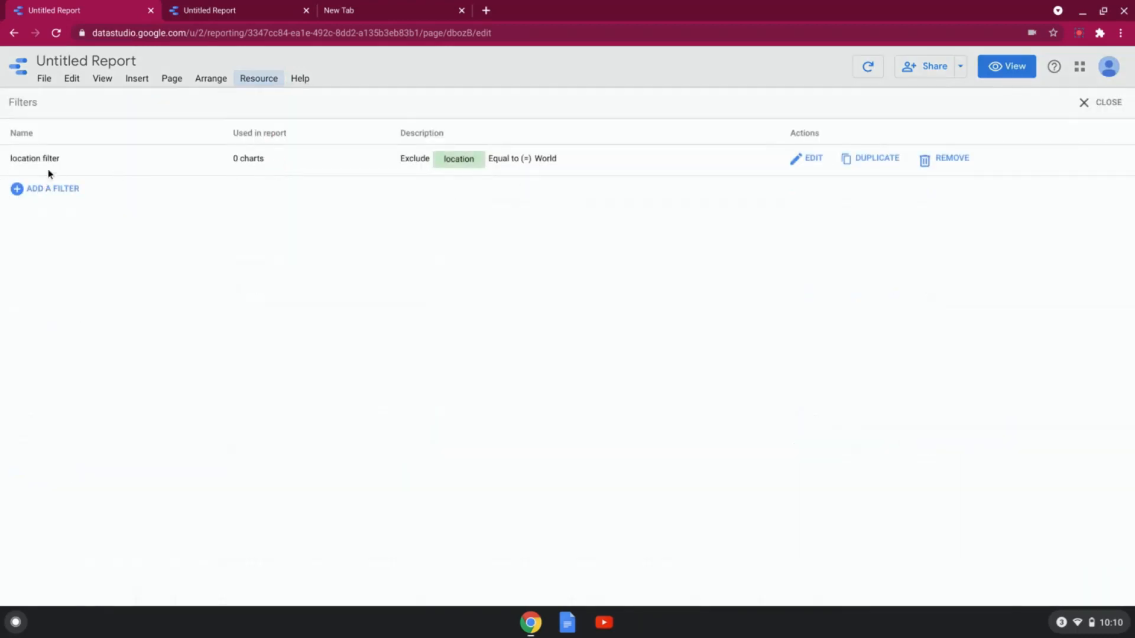
pyautogui.click(44, 195)
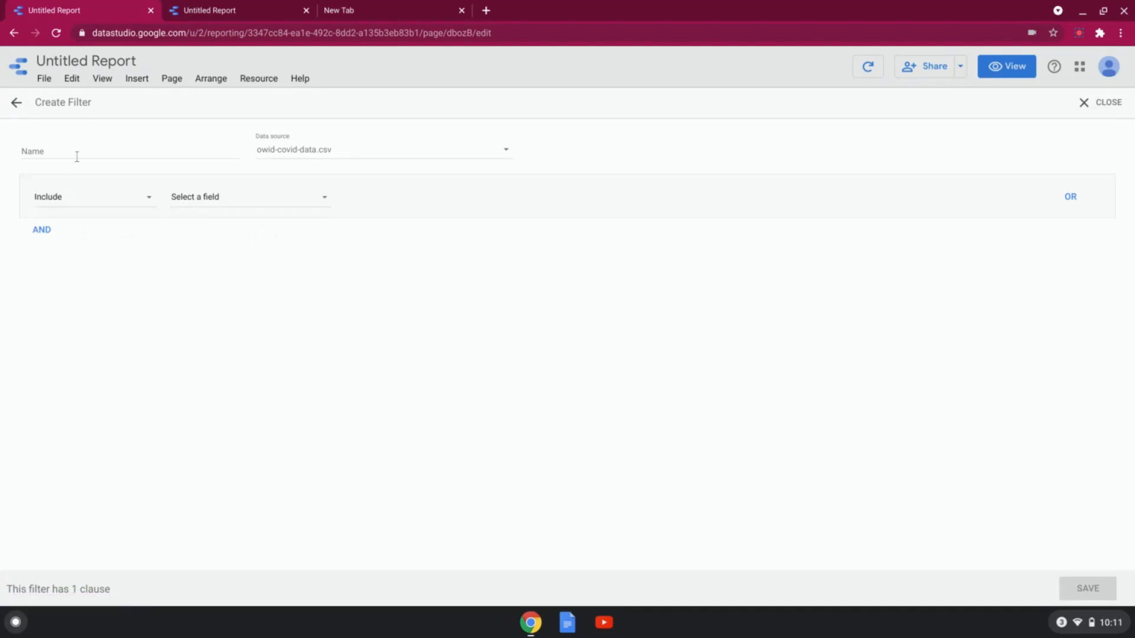
pyautogui.click(1102, 103)
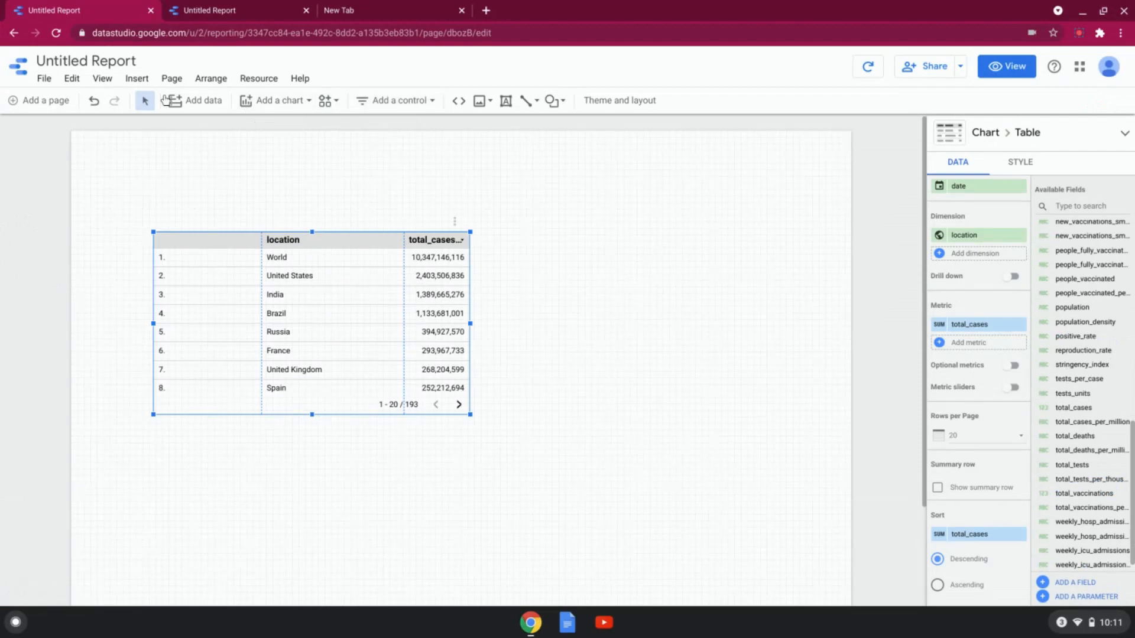
pyautogui.click(279, 78)
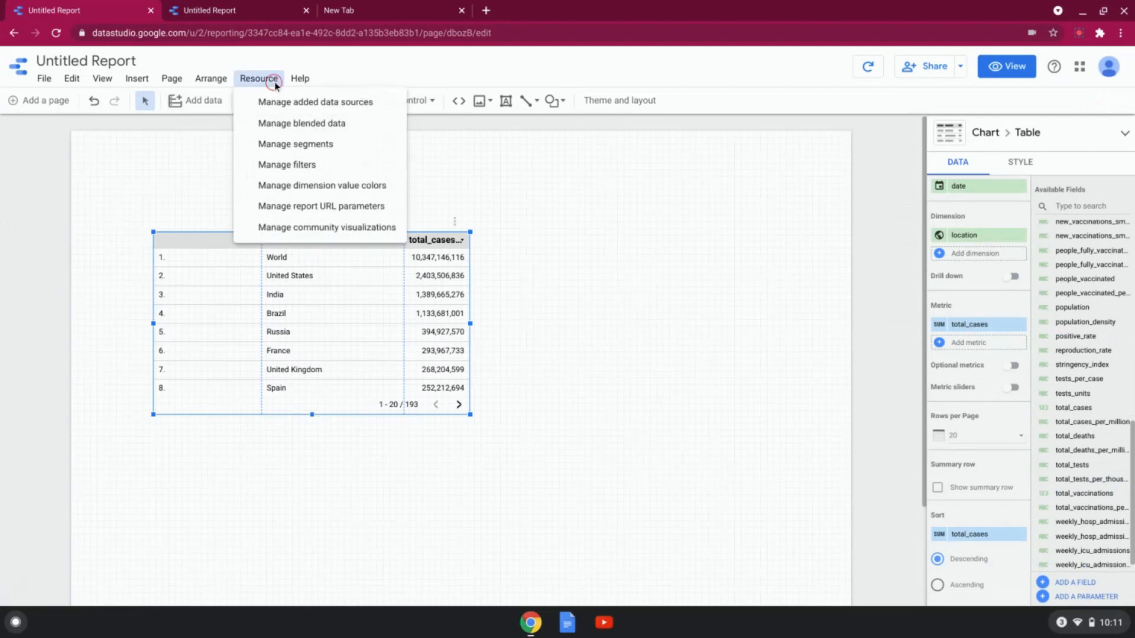
pyautogui.click(303, 164)
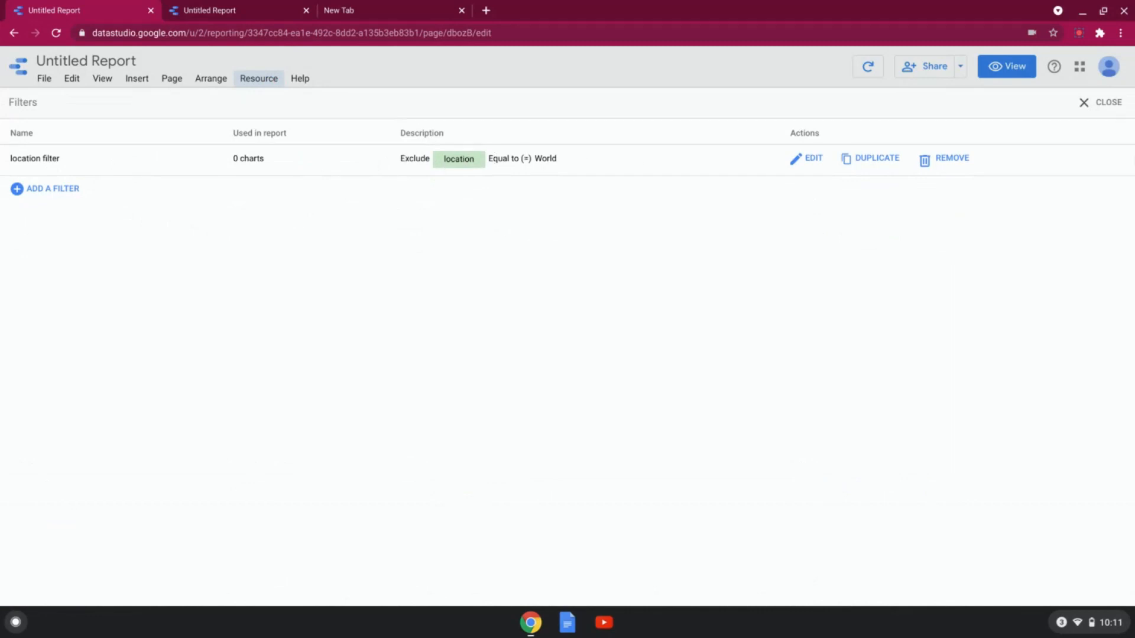
pyautogui.click(1113, 105)
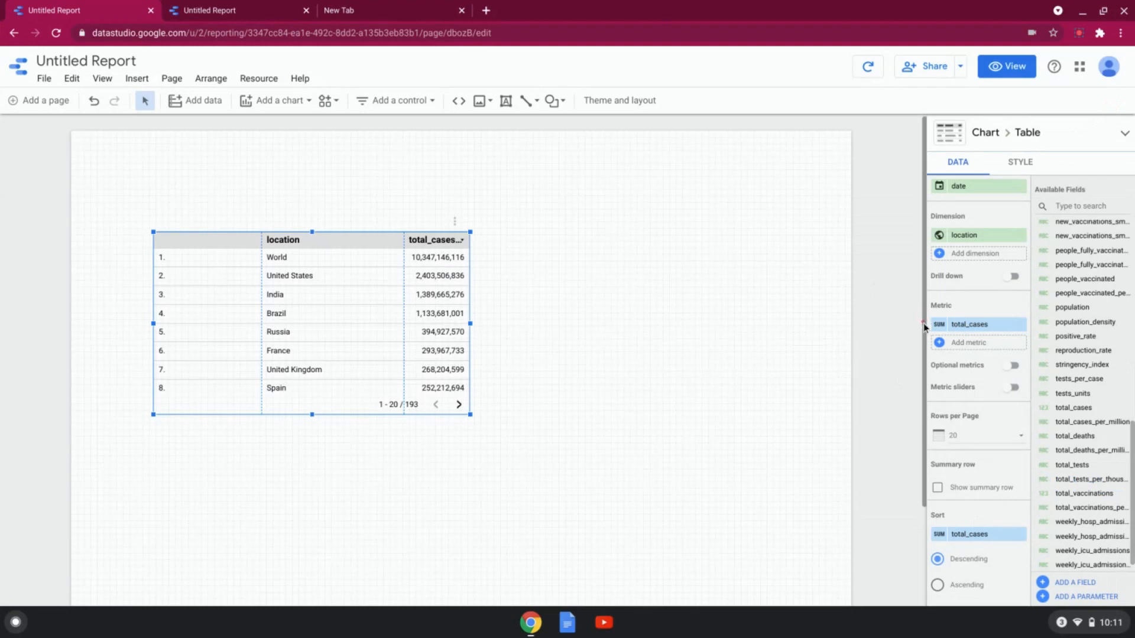
# Step: Apply the existing location filter to the table so that World is excluded
pyautogui.scroll(-2, 923, 321)
pyautogui.scroll(-1, 956, 466)
pyautogui.scroll(-6, 957, 470)
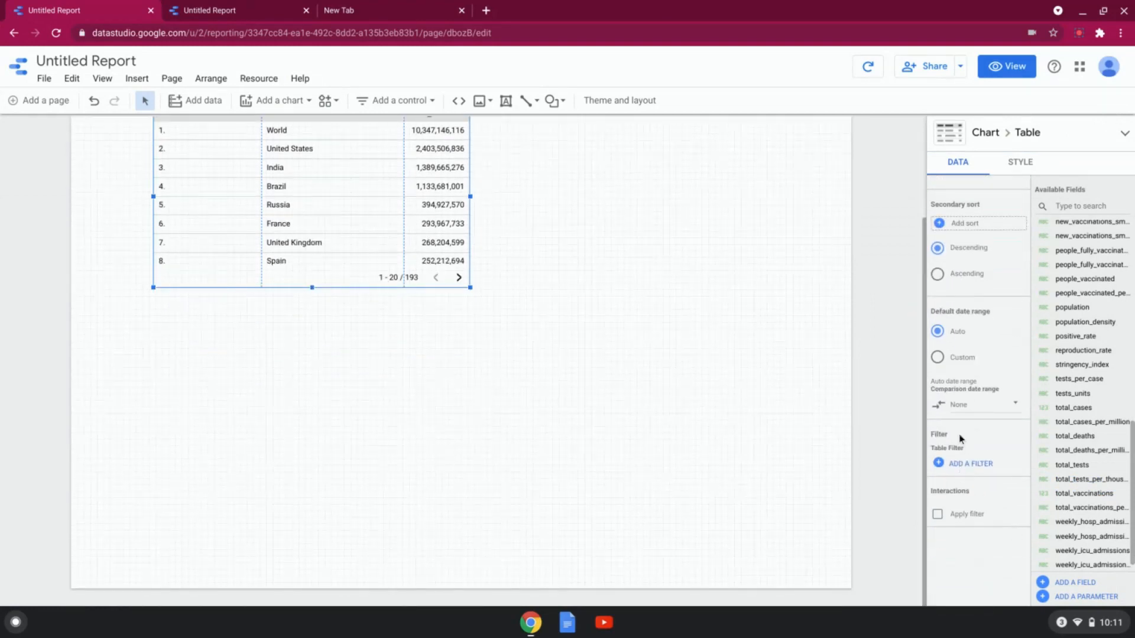
pyautogui.click(955, 465)
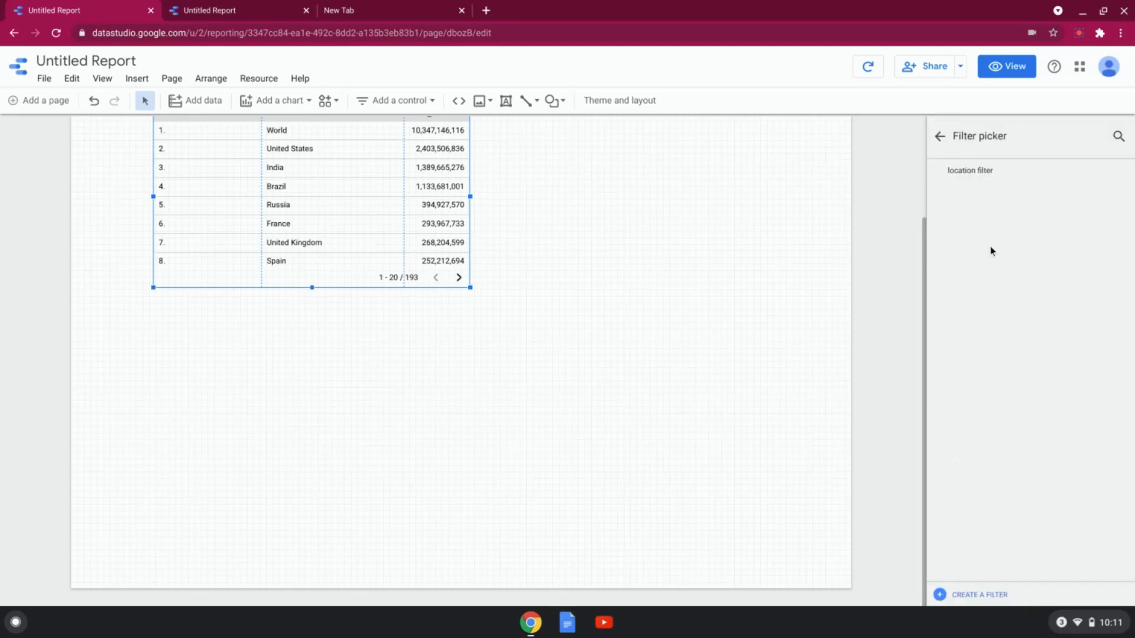
pyautogui.click(970, 171)
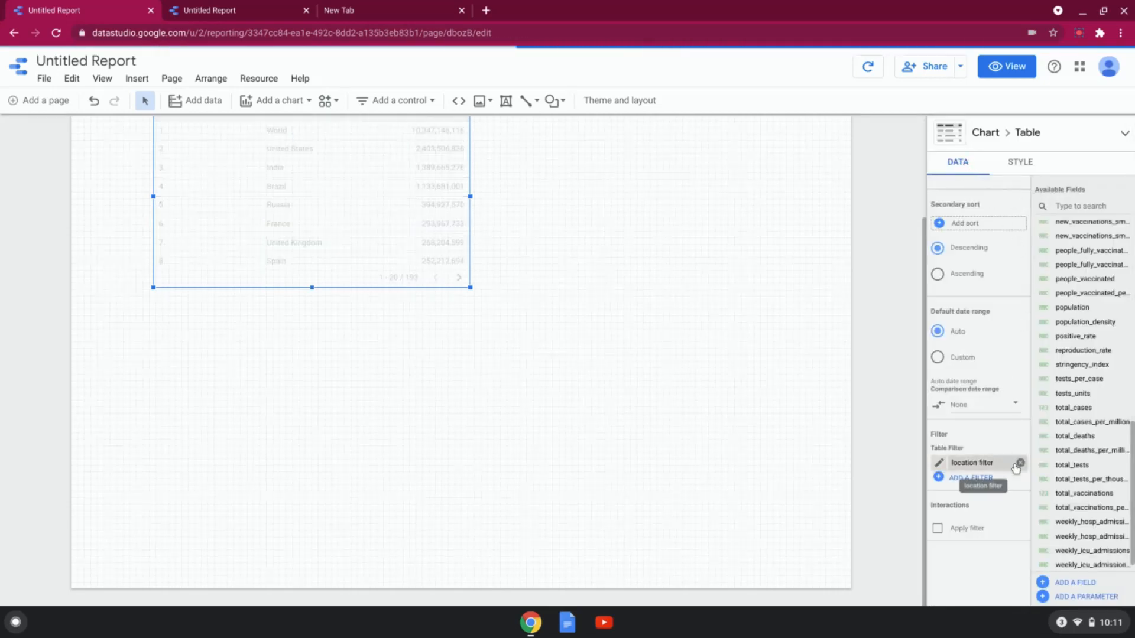
pyautogui.scroll(1, 748, 275)
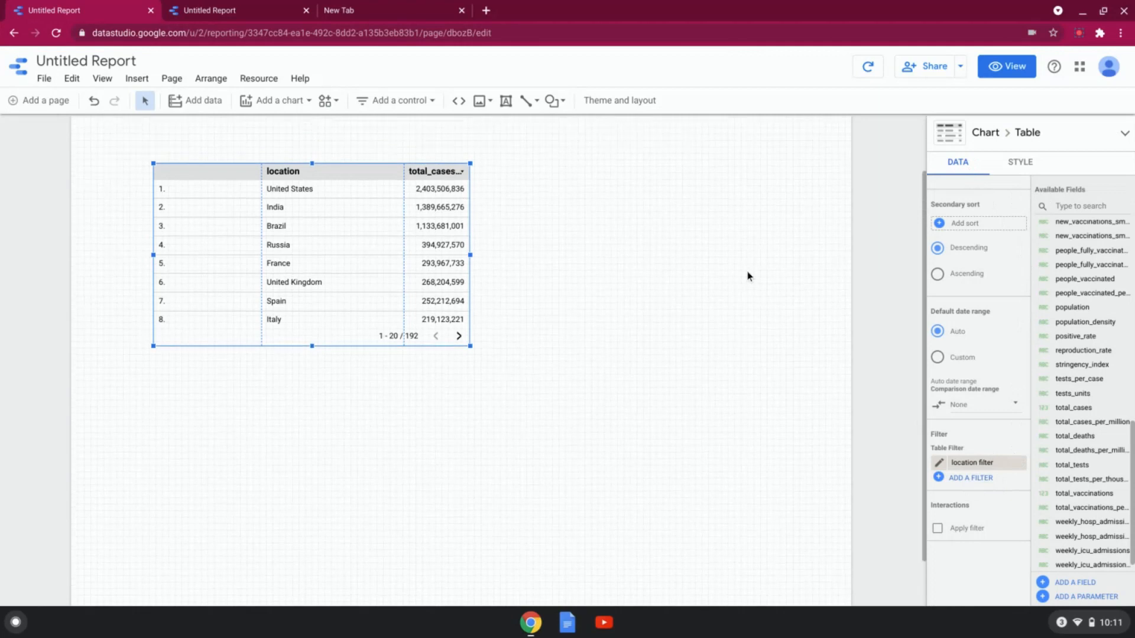
pyautogui.scroll(1, 748, 278)
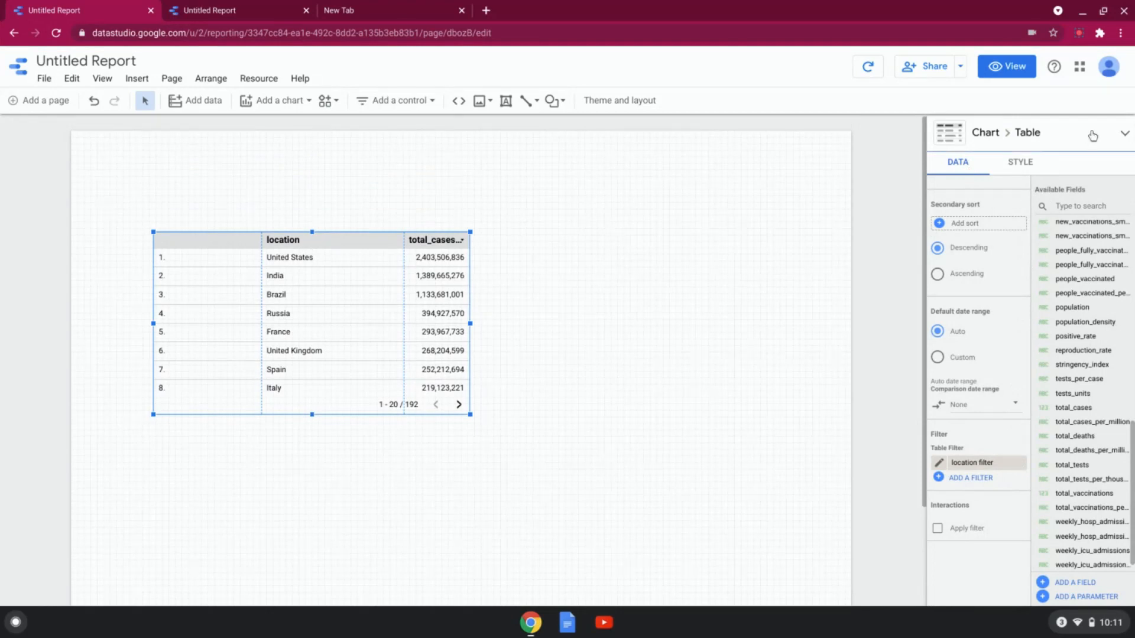
# Step: Examine the table's style options, such as header, colors, labels, body, footer and metric formatting
pyautogui.click(1011, 165)
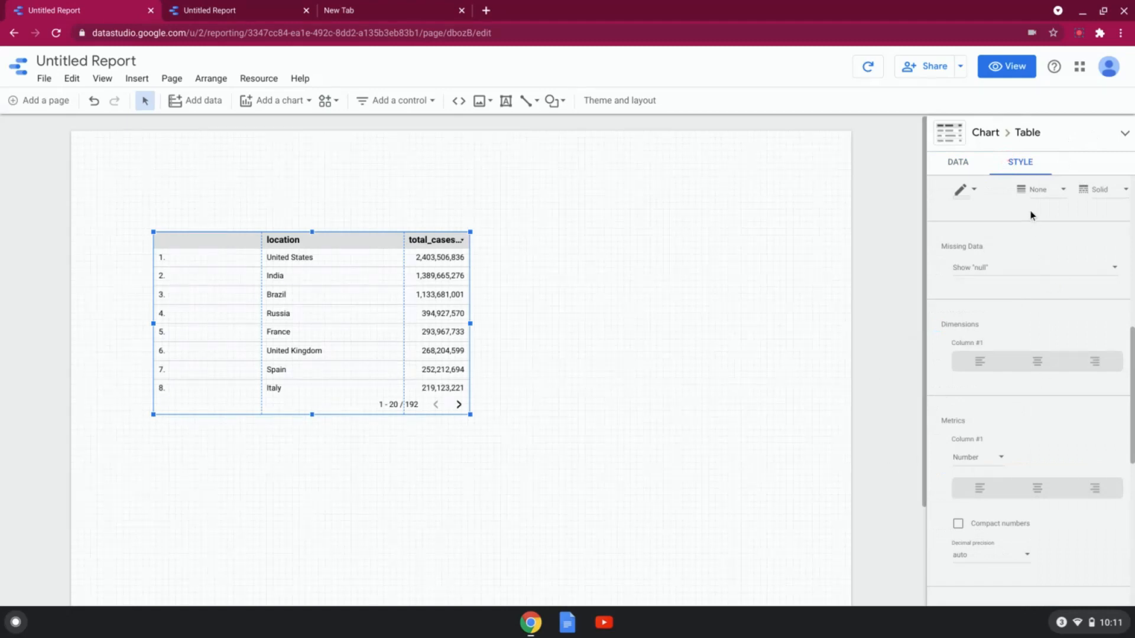
pyautogui.scroll(7, 1087, 289)
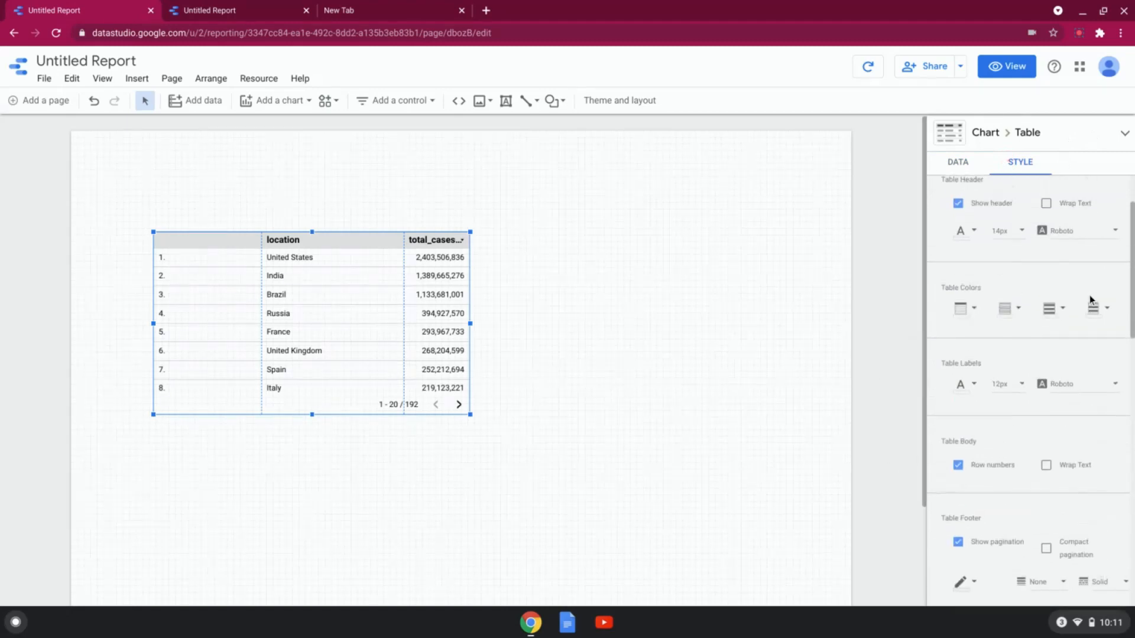
pyautogui.scroll(-10, 1090, 296)
pyautogui.scroll(3, 1090, 300)
pyautogui.scroll(6, 1090, 307)
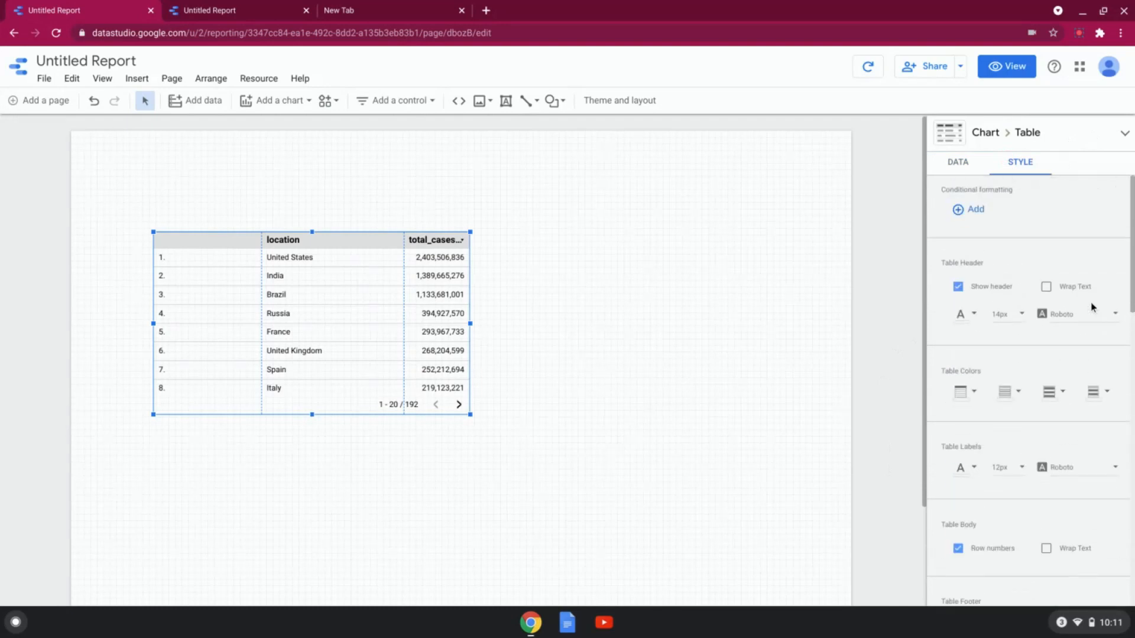
# Step: Place a Google Maps bubble map below the table and enlarge it so it extends wider than the table
pyautogui.click(287, 112)
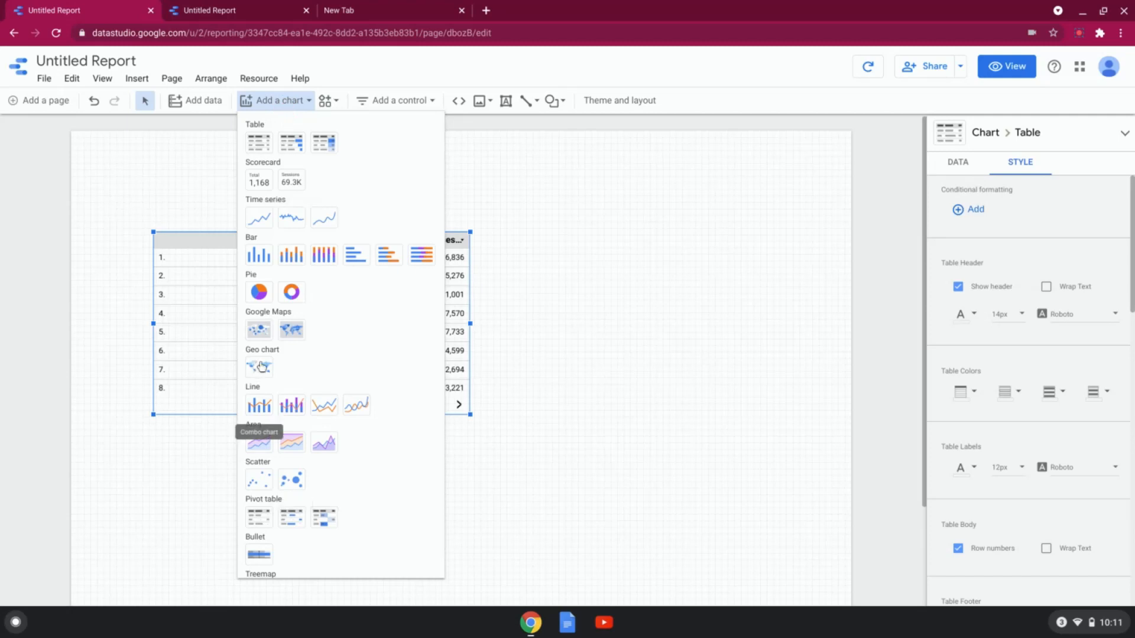
pyautogui.click(260, 331)
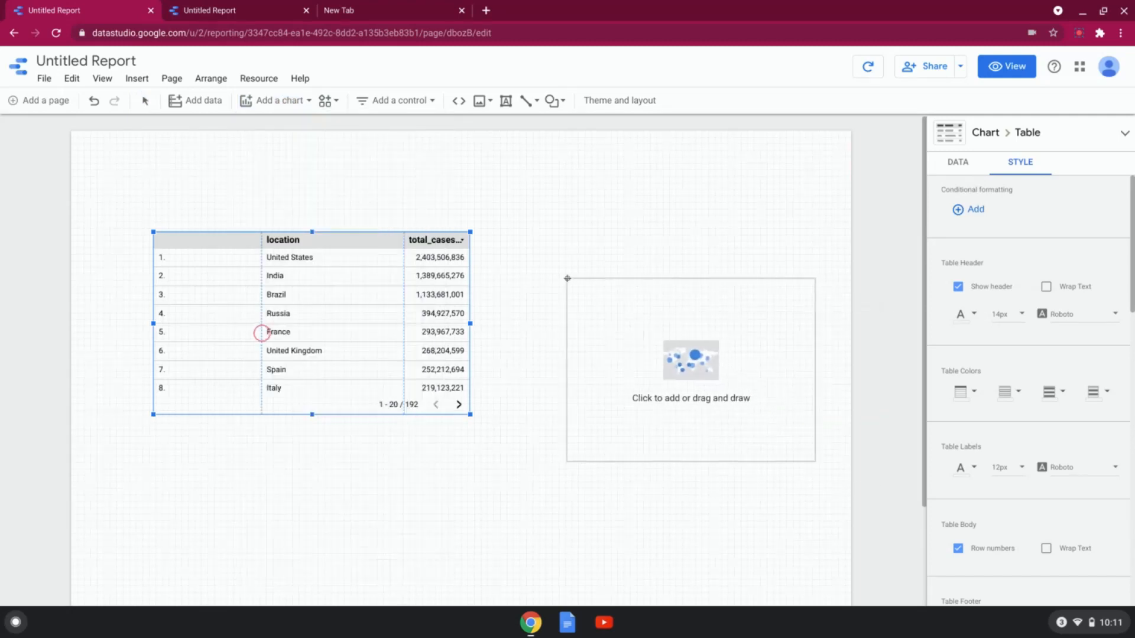
pyautogui.click(158, 447)
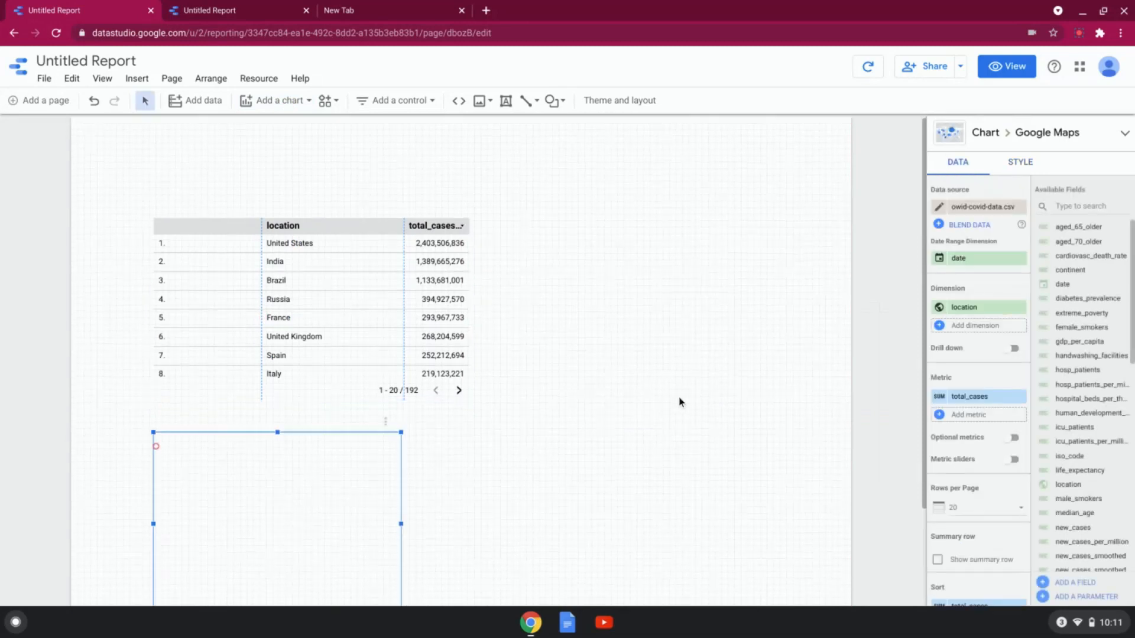
pyautogui.scroll(-1, 679, 401)
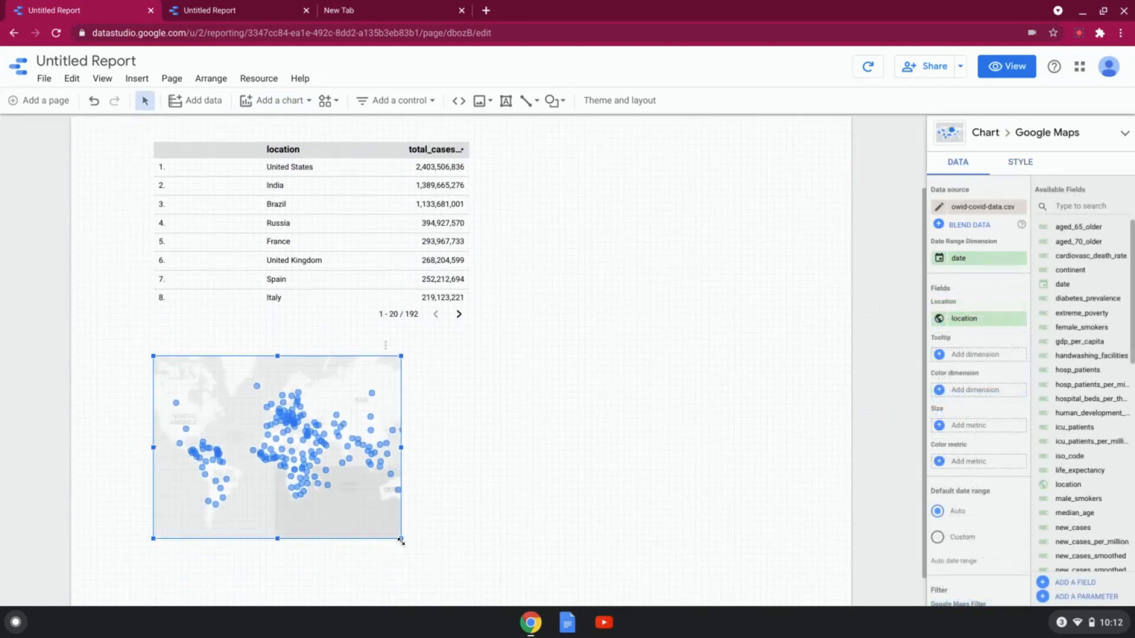
pyautogui.moveTo(401, 540); pyautogui.dragTo(625, 568)
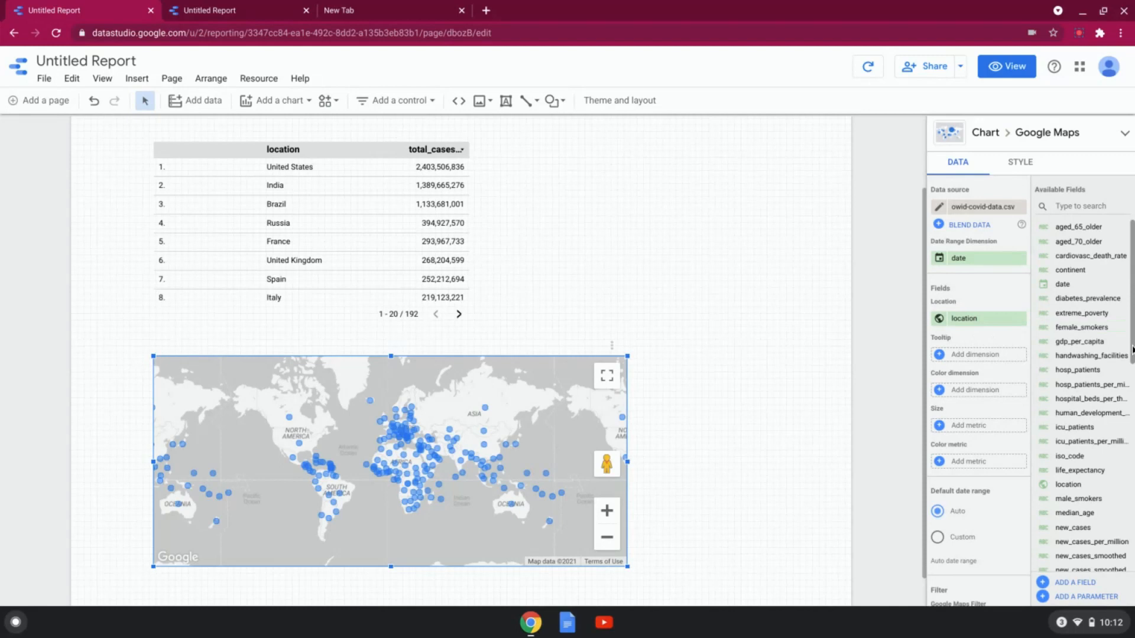
# Step: Assign total_cases as the bubble map's size metric
pyautogui.scroll(-4, 1132, 357)
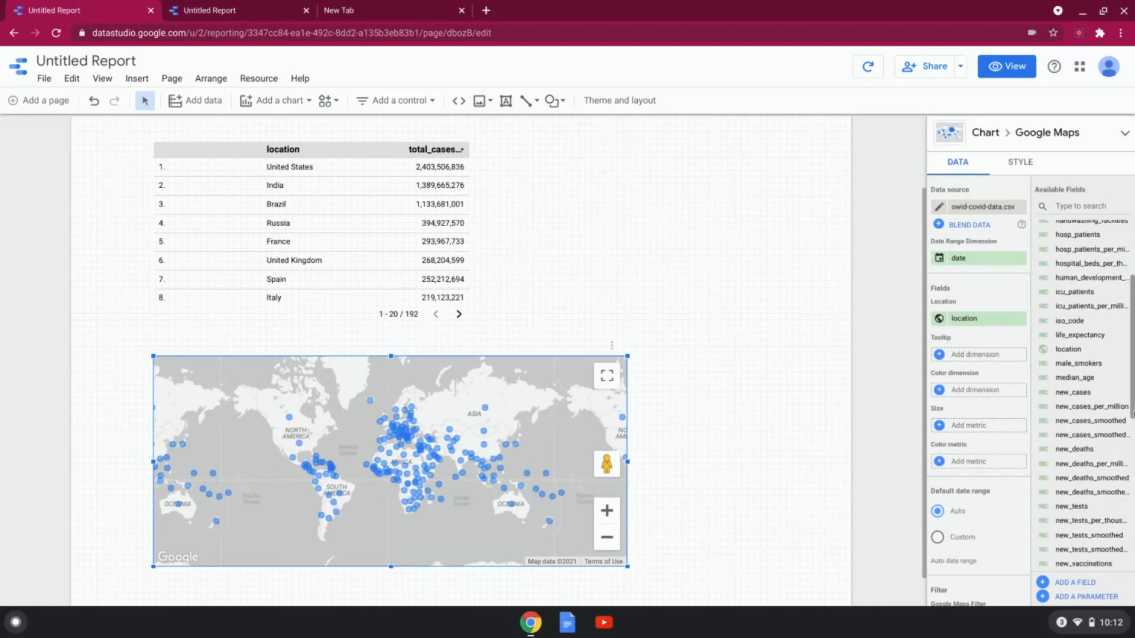
pyautogui.scroll(-1, 946, 539)
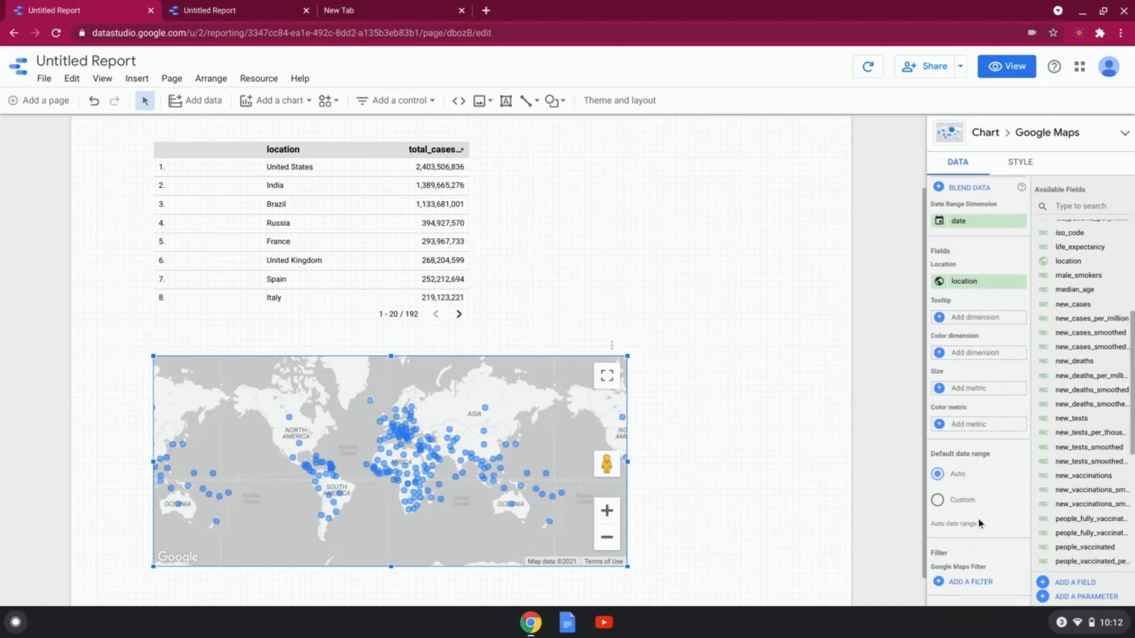
pyautogui.scroll(1, 979, 523)
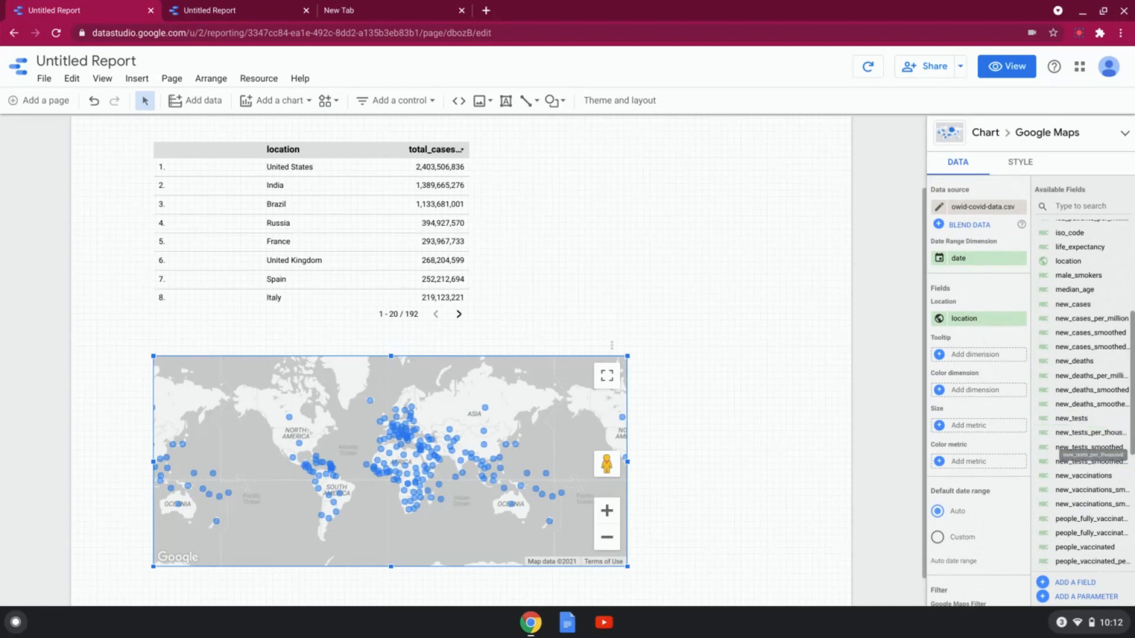
pyautogui.scroll(-4, 1087, 455)
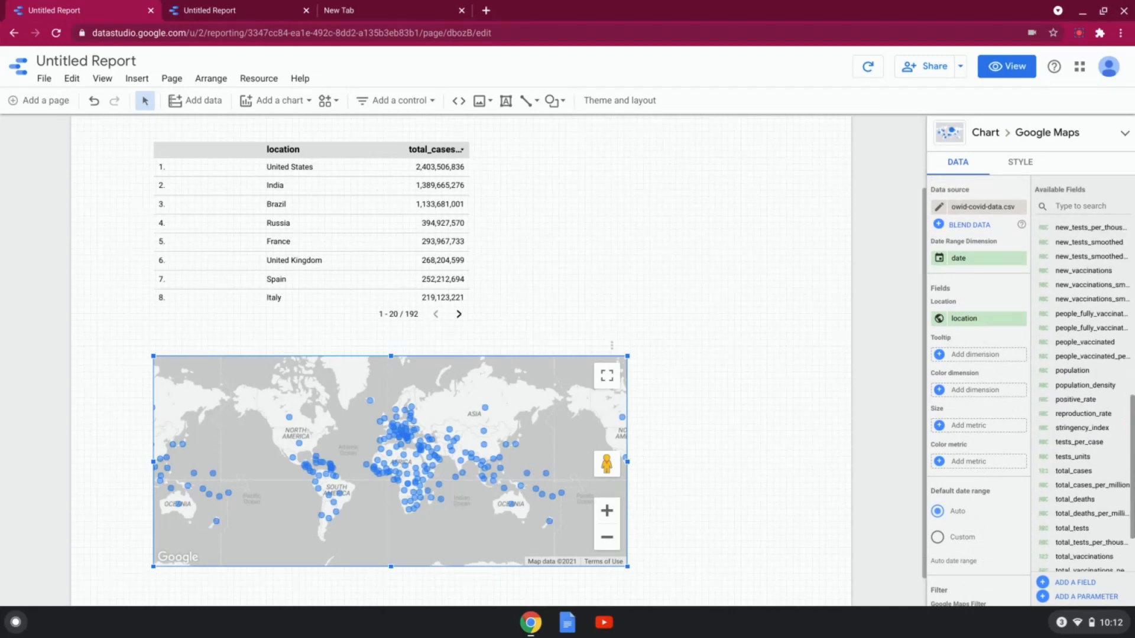
pyautogui.click(1071, 472)
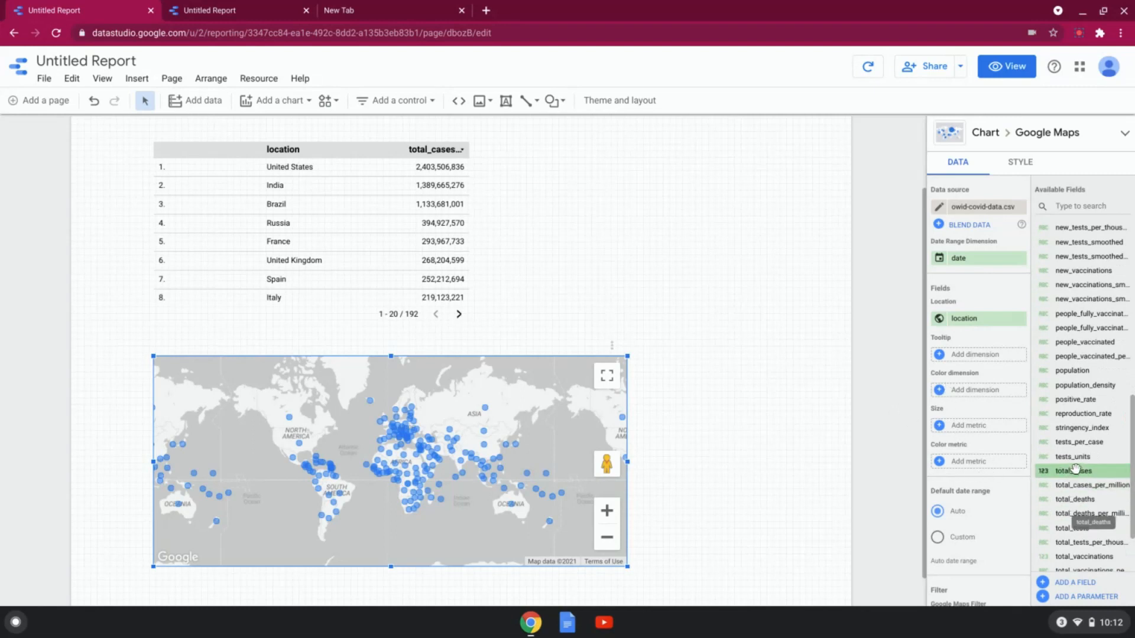
pyautogui.moveTo(1075, 471); pyautogui.dragTo(972, 425)
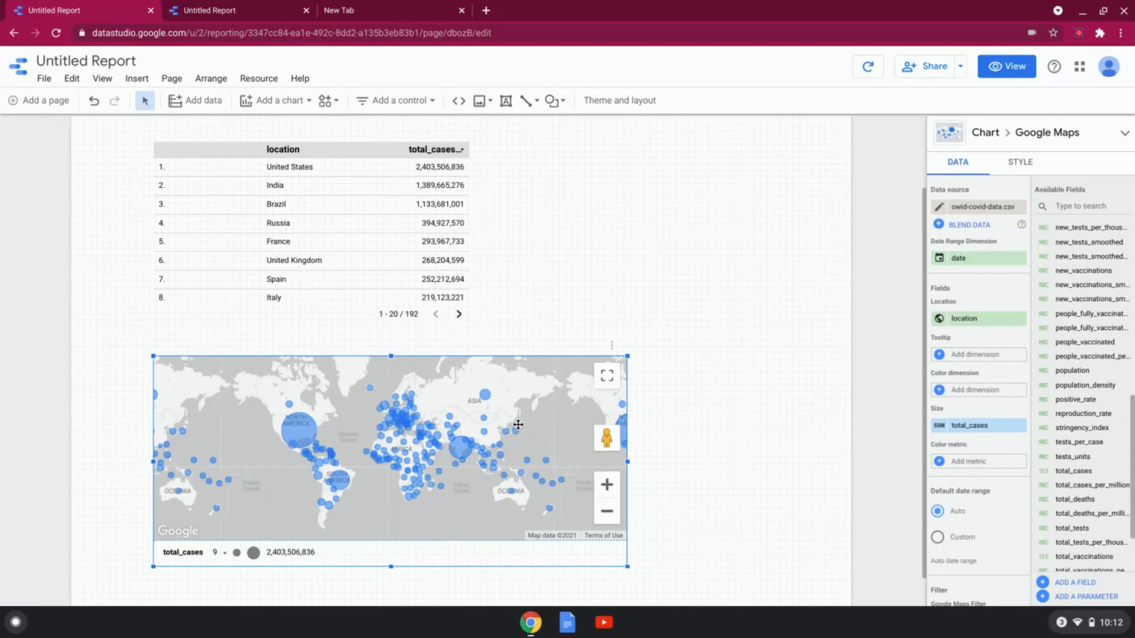
# Step: Assign total_cases as the bubble map's color metric
pyautogui.click(1009, 405)
pyautogui.click(967, 388)
pyautogui.click(966, 388)
pyautogui.moveTo(1071, 471); pyautogui.dragTo(980, 462)
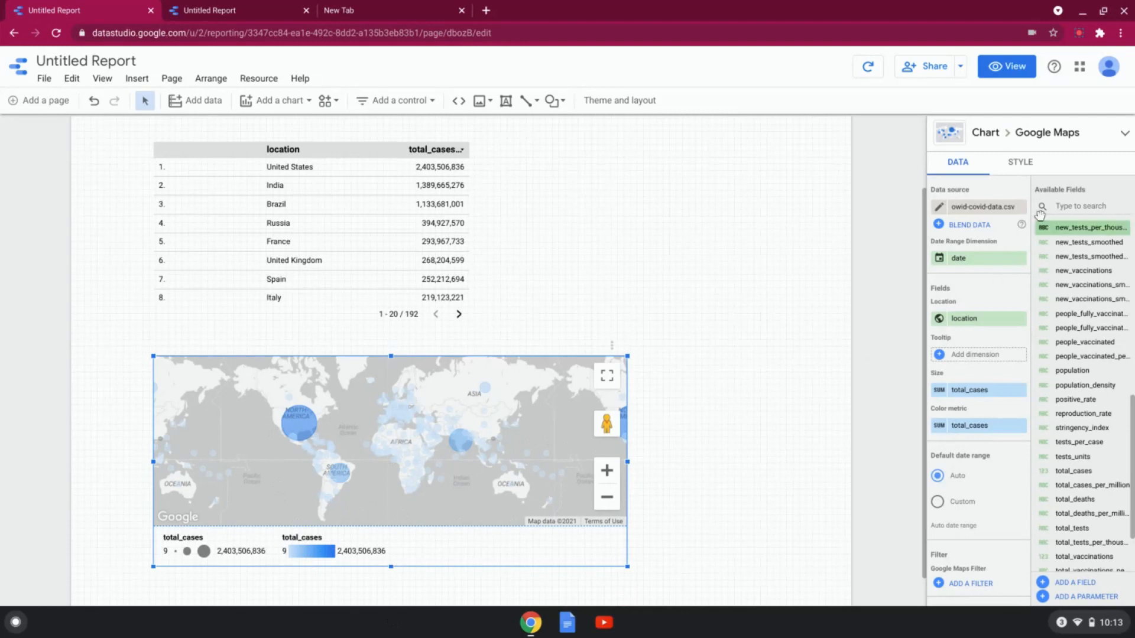
# Step: Color the map's bubbles with dark red for the maximum, yellow for the middle and pale yellow for the minimum value
pyautogui.click(1020, 162)
pyautogui.scroll(-1, 1073, 390)
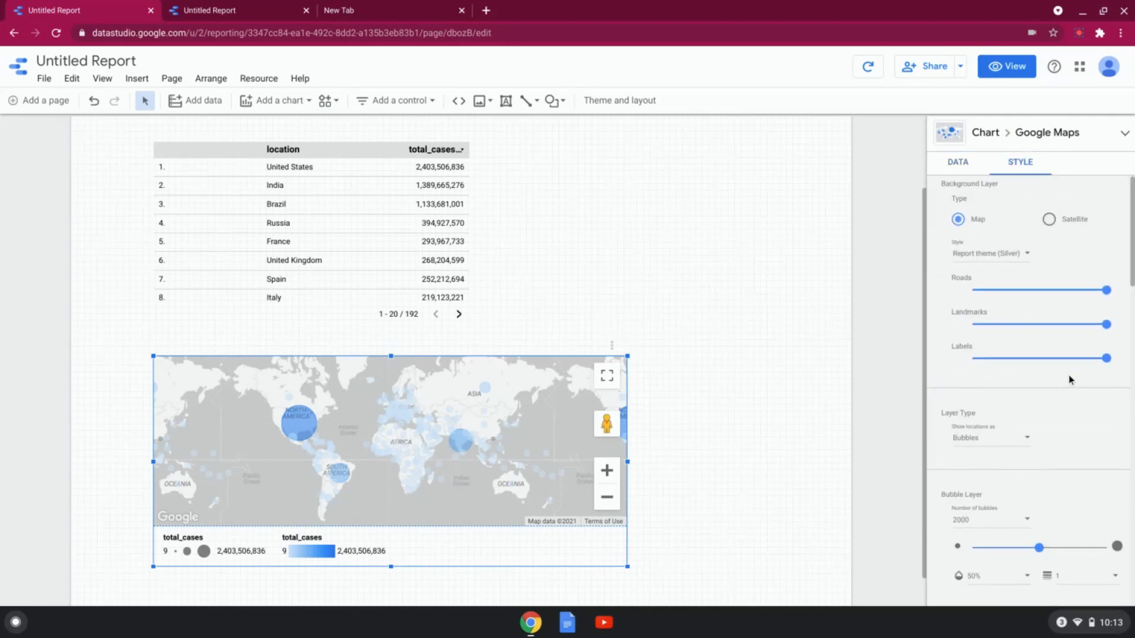
pyautogui.scroll(-2, 1029, 558)
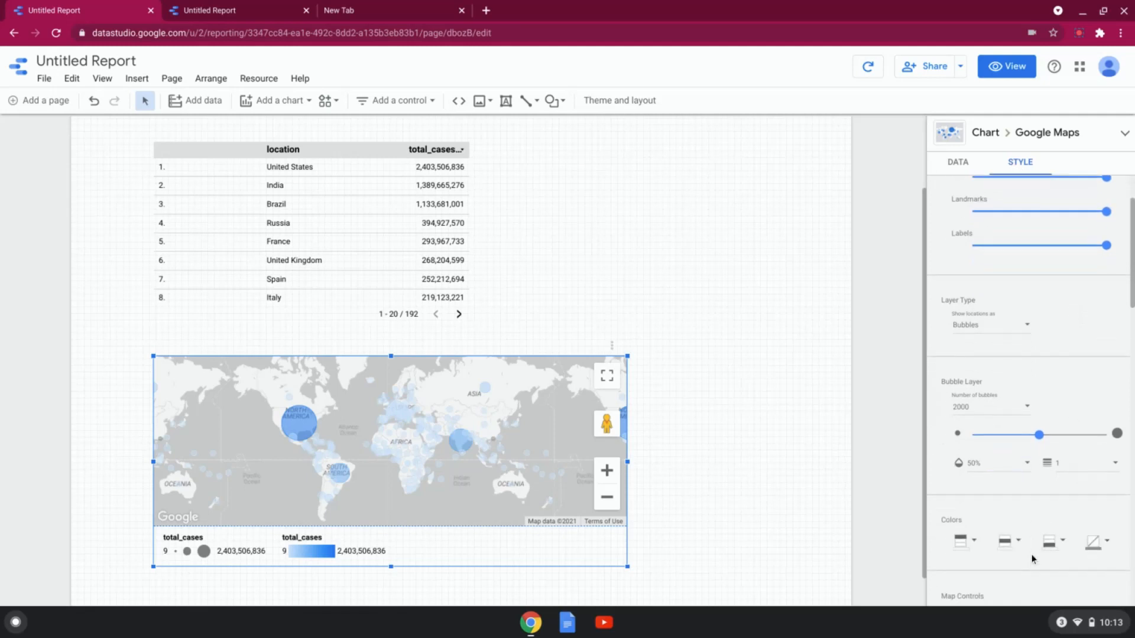
pyautogui.click(967, 542)
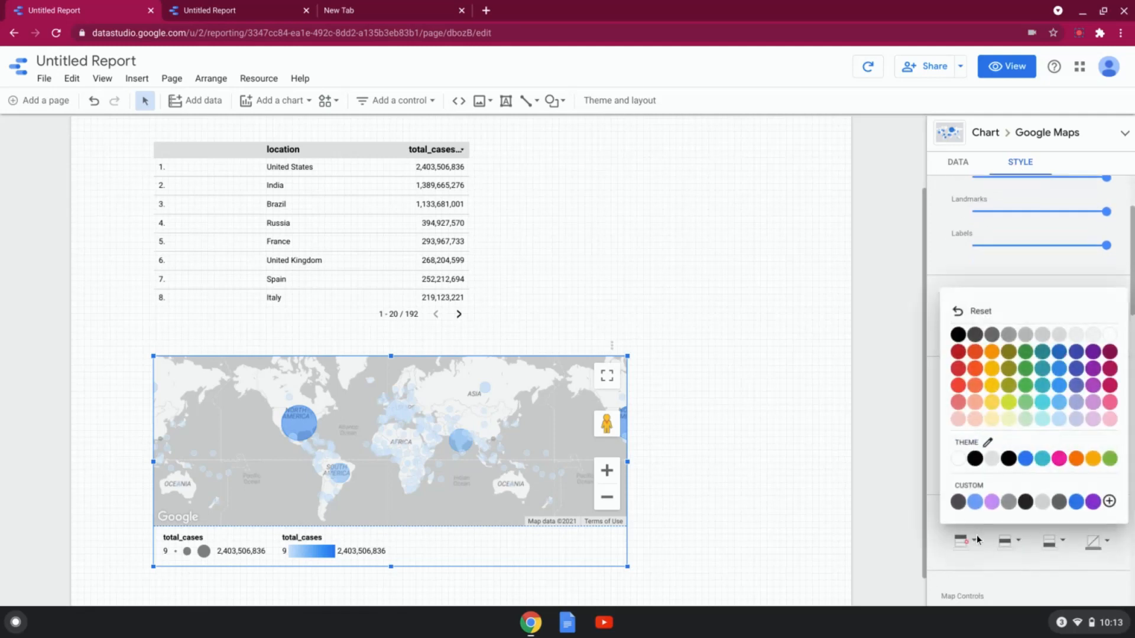
pyautogui.click(957, 353)
pyautogui.click(1006, 541)
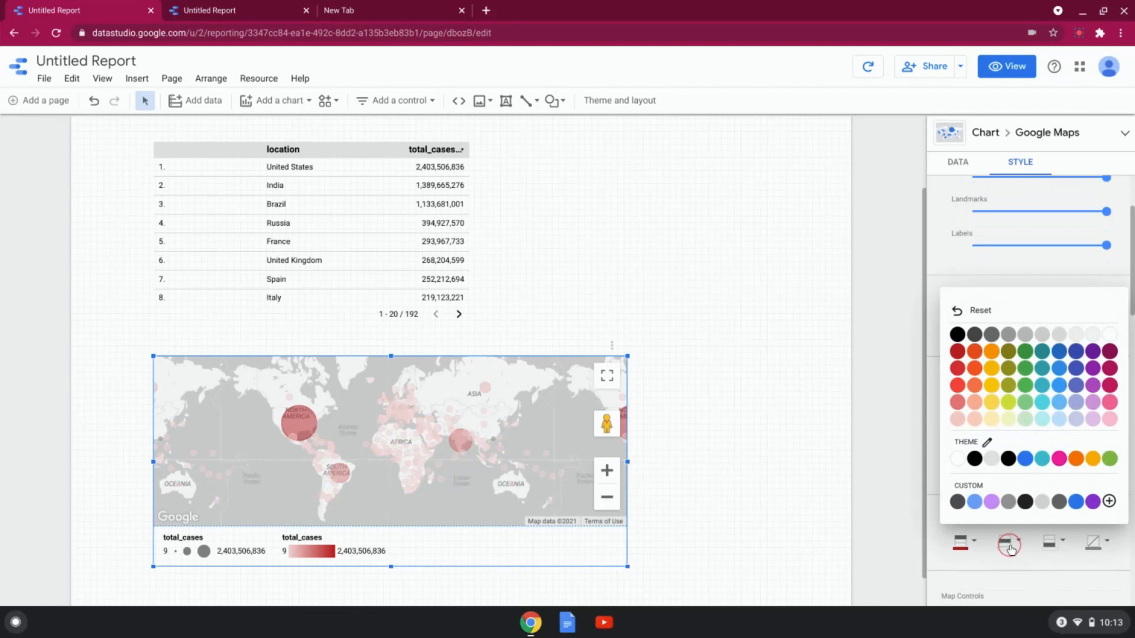
pyautogui.click(993, 405)
pyautogui.click(1049, 542)
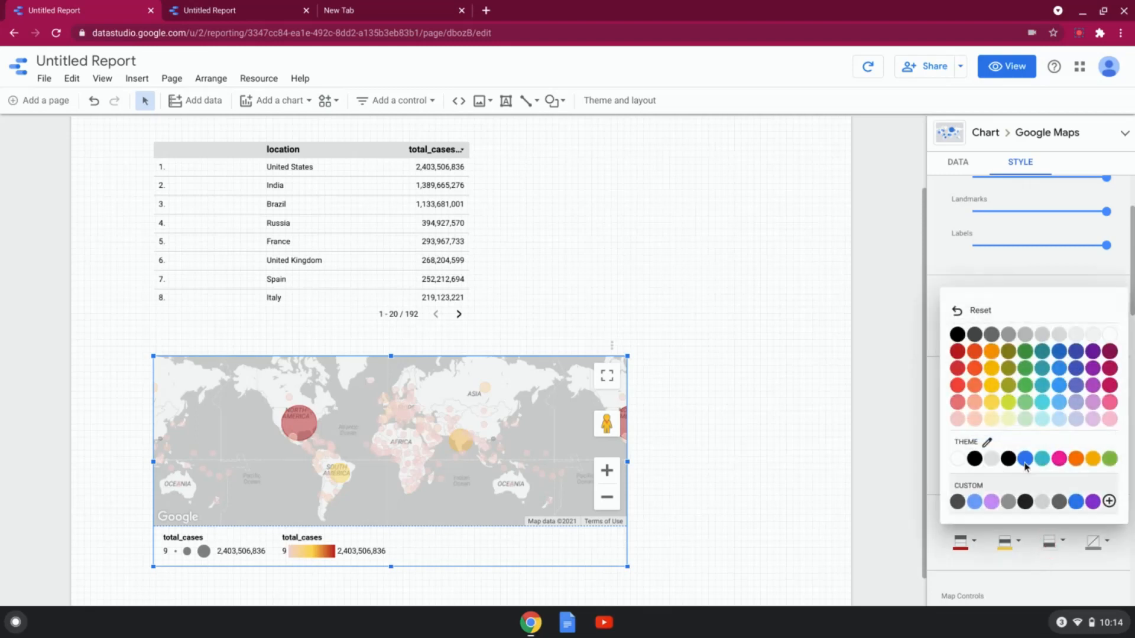
pyautogui.click(1008, 422)
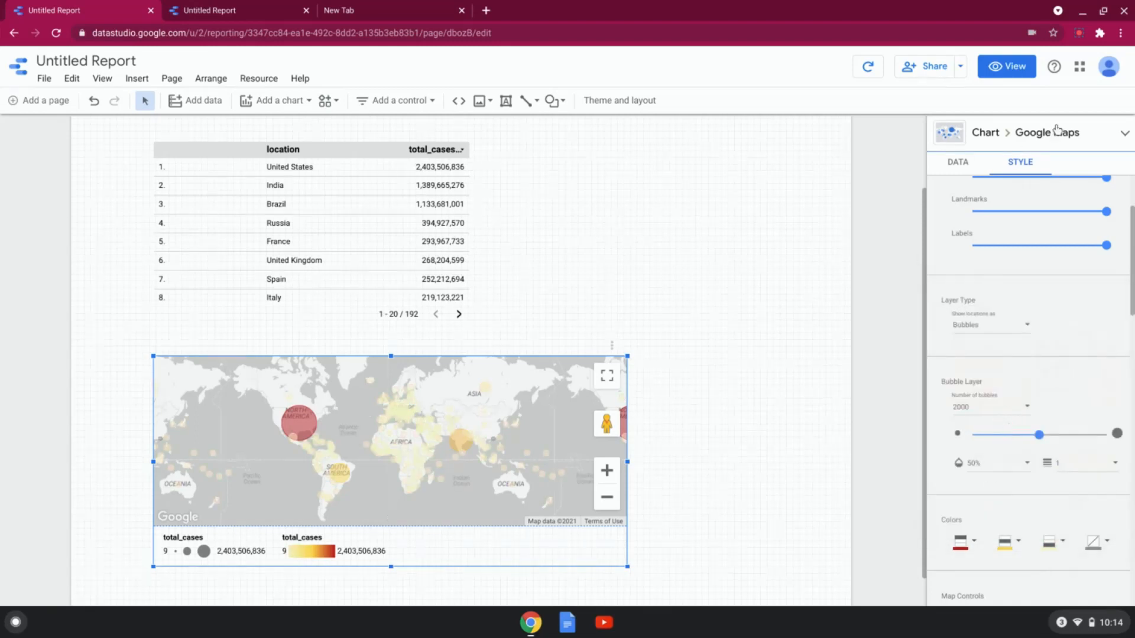
# Step: Deselect the map and apply the Constellation theme to the report
pyautogui.click(753, 179)
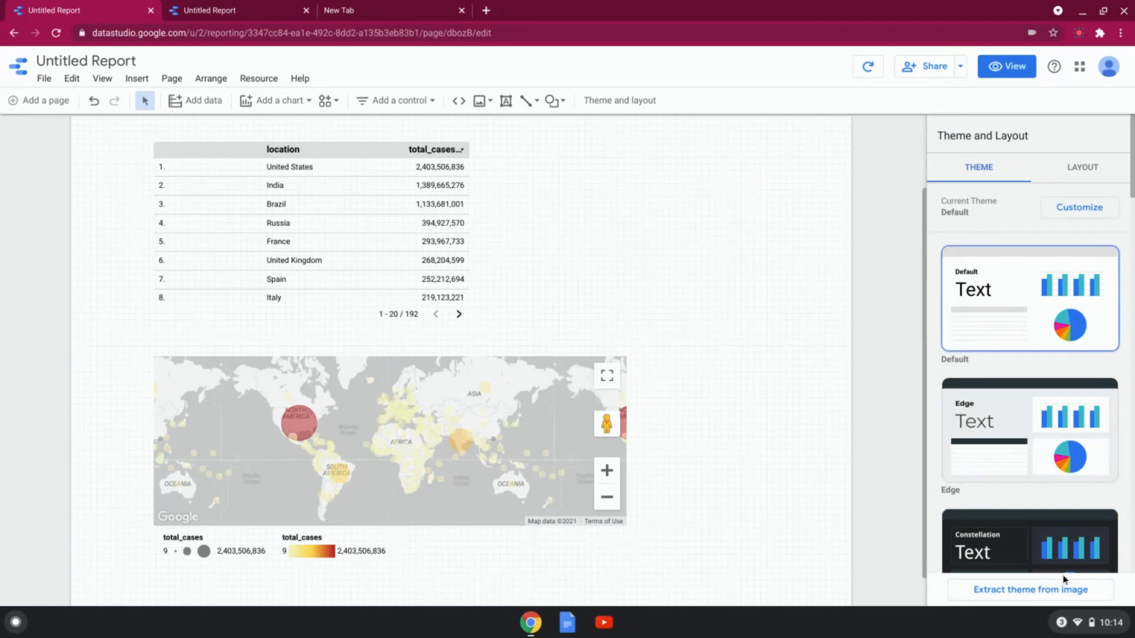
pyautogui.click(1021, 534)
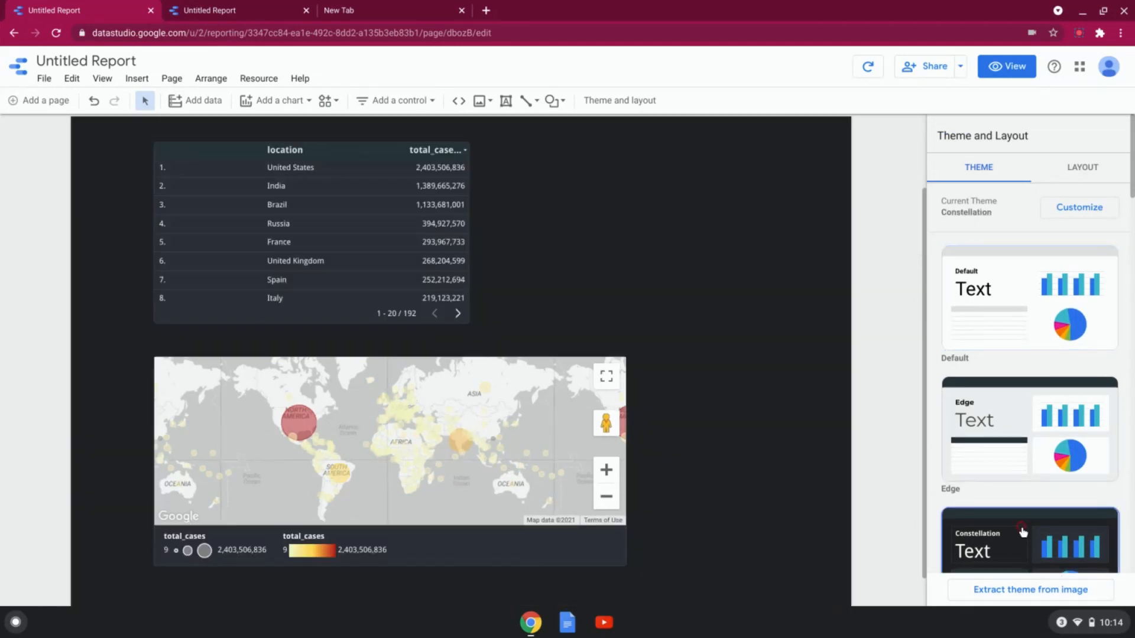